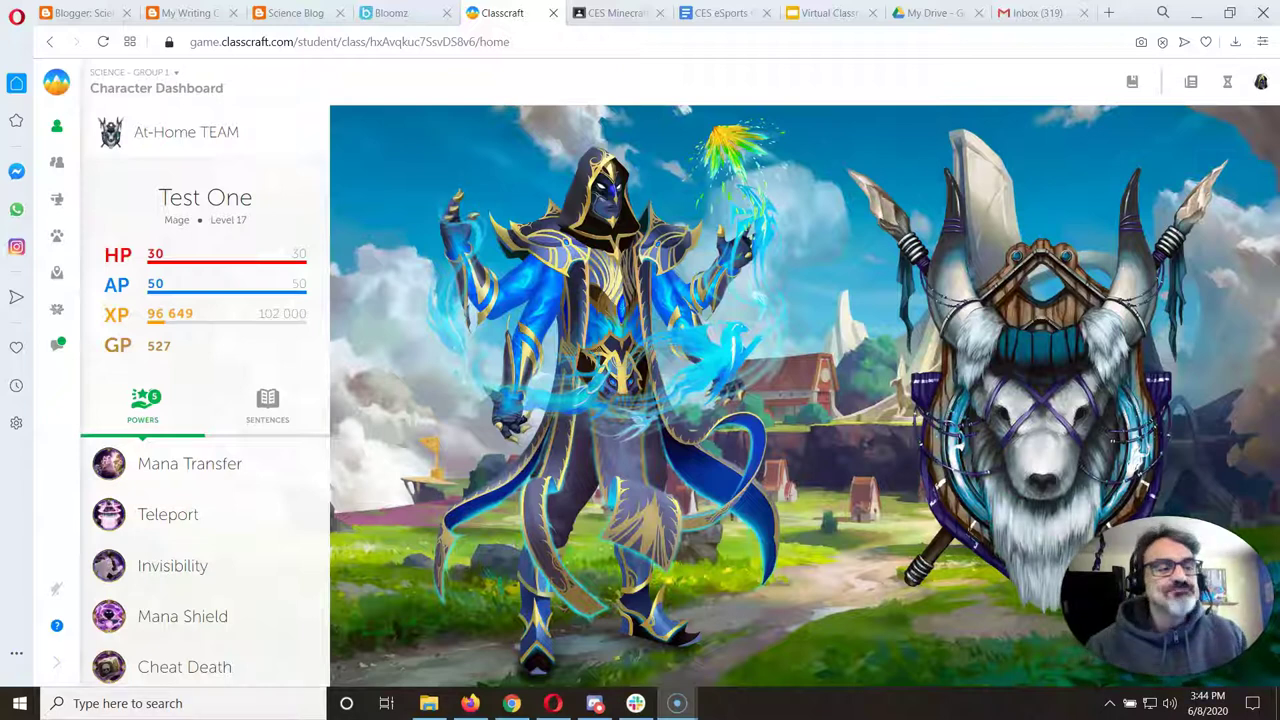
# From Classcraft messaging's 6th Grade thread, open the docs.google.com ASB Officer Application link
pyautogui.click(57, 345)
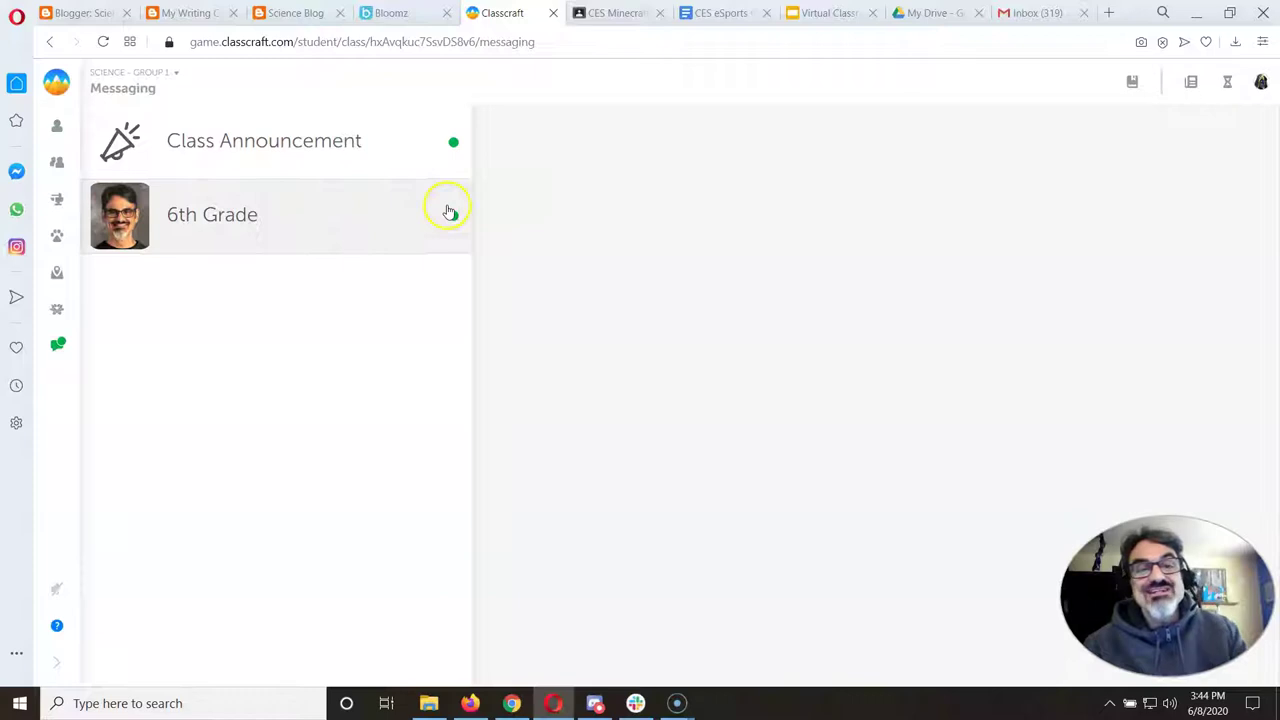
pyautogui.click(397, 218)
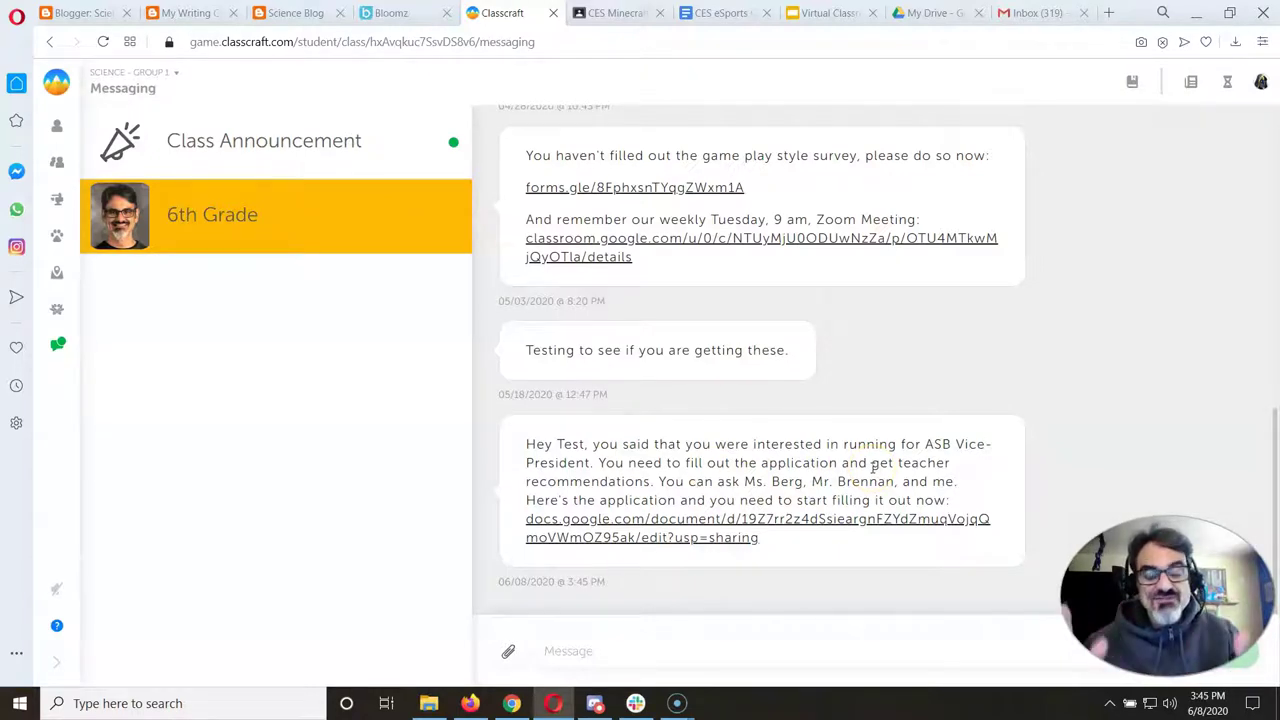
pyautogui.click(672, 527)
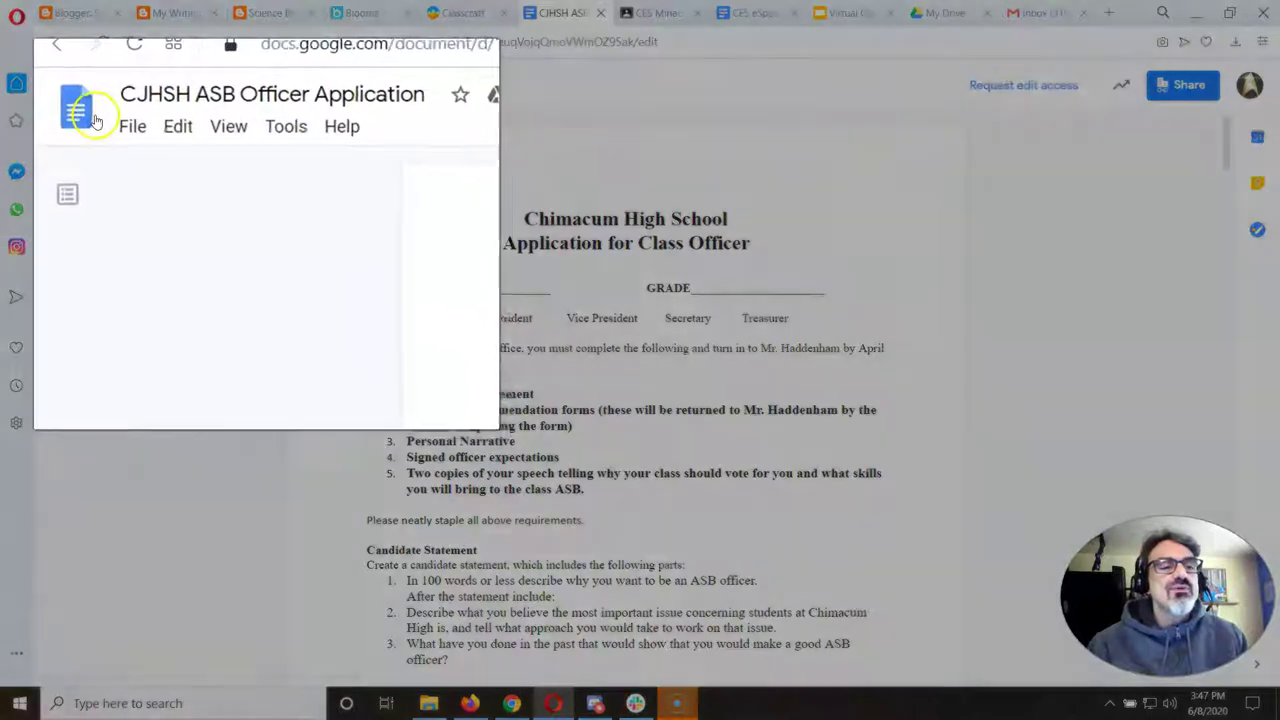
# Make a copy titled with the student's name before 'CJHSH ASB Officer Application'
pyautogui.click(102, 99)
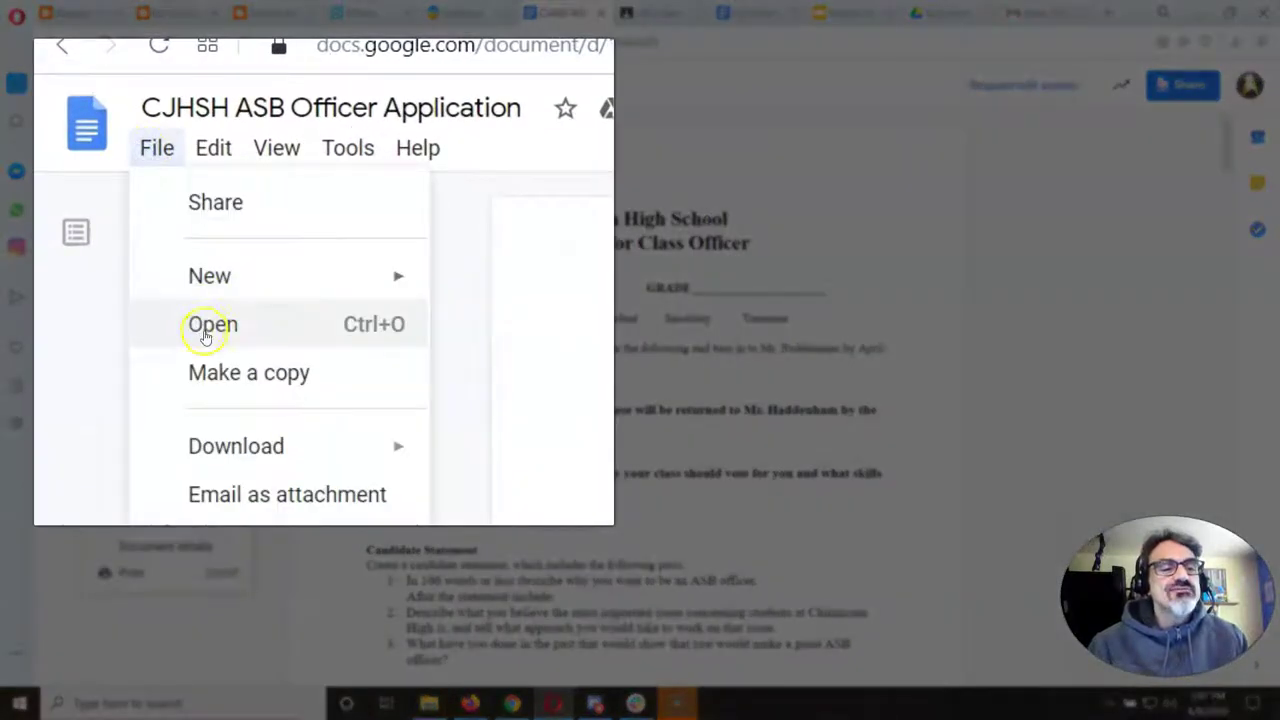
pyautogui.click(206, 366)
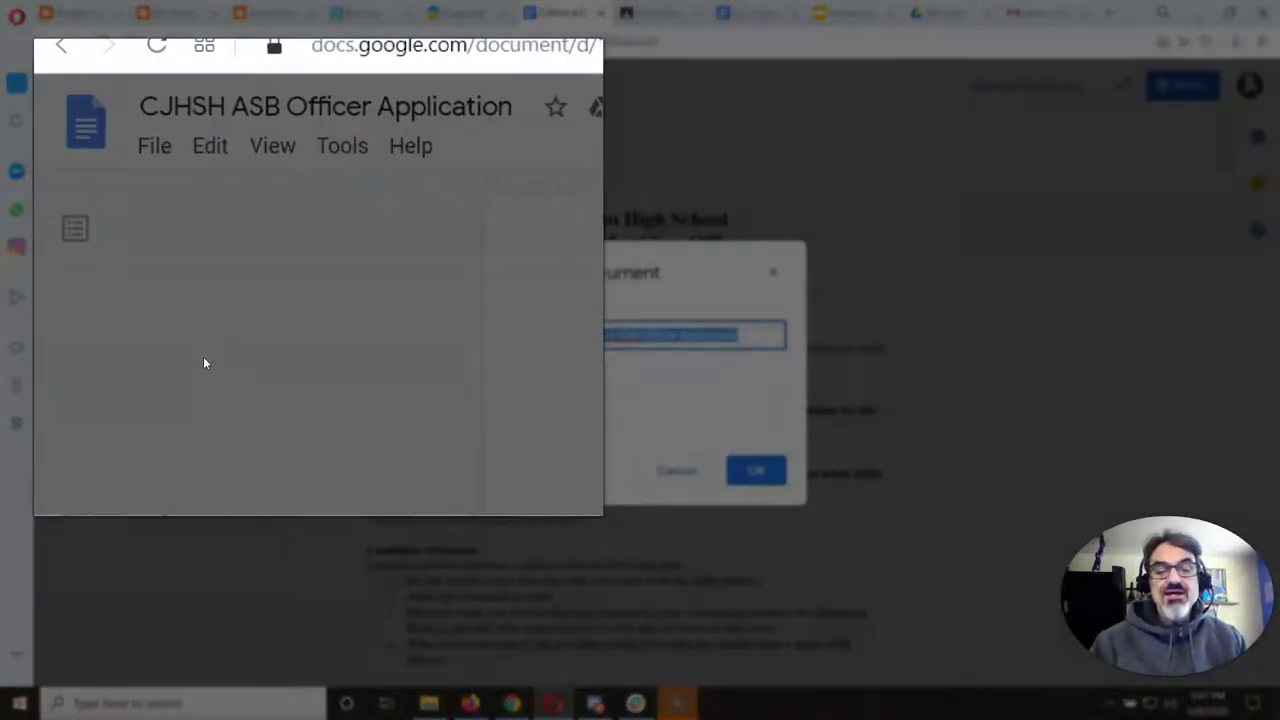
pyautogui.press('Right')
pyautogui.press('Right')
pyautogui.press('Right')
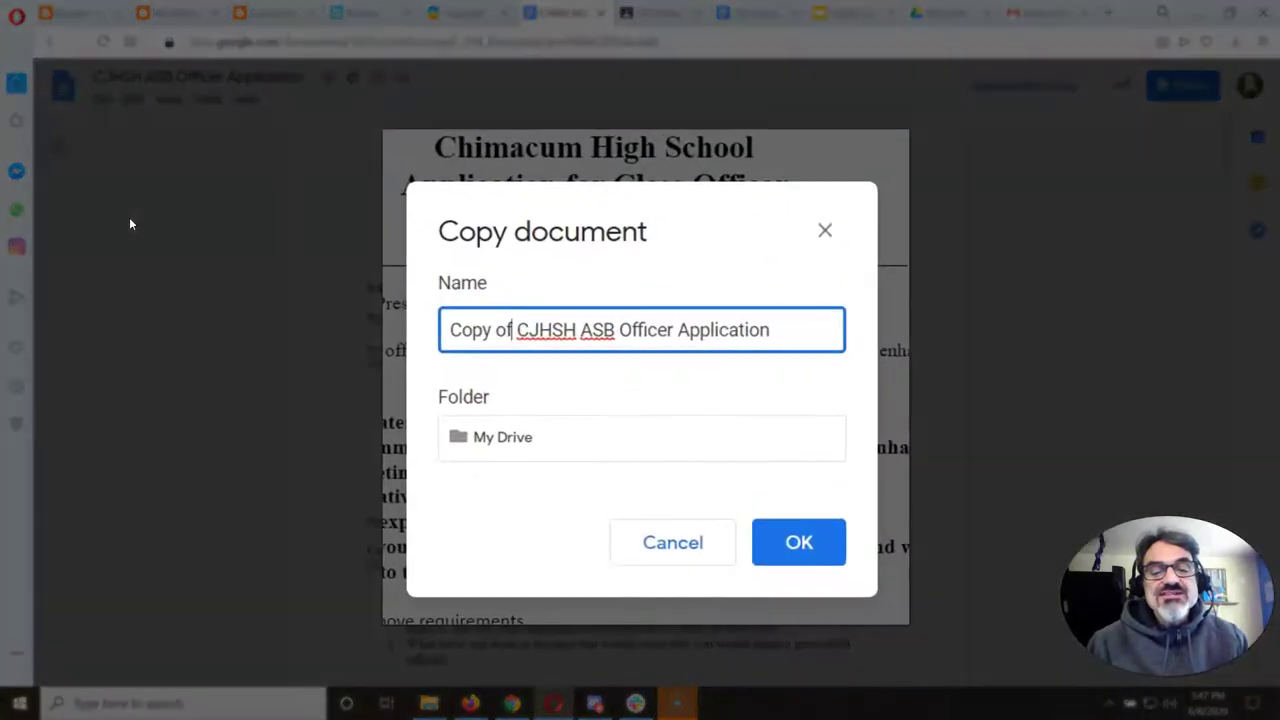
pyautogui.press('BackSpace')
pyautogui.press('BackSpace')
pyautogui.press('BackSpace')
pyautogui.press('BackSpace')
pyautogui.press('BackSpace')
pyautogui.press('BackSpace')
pyautogui.write('Test One')
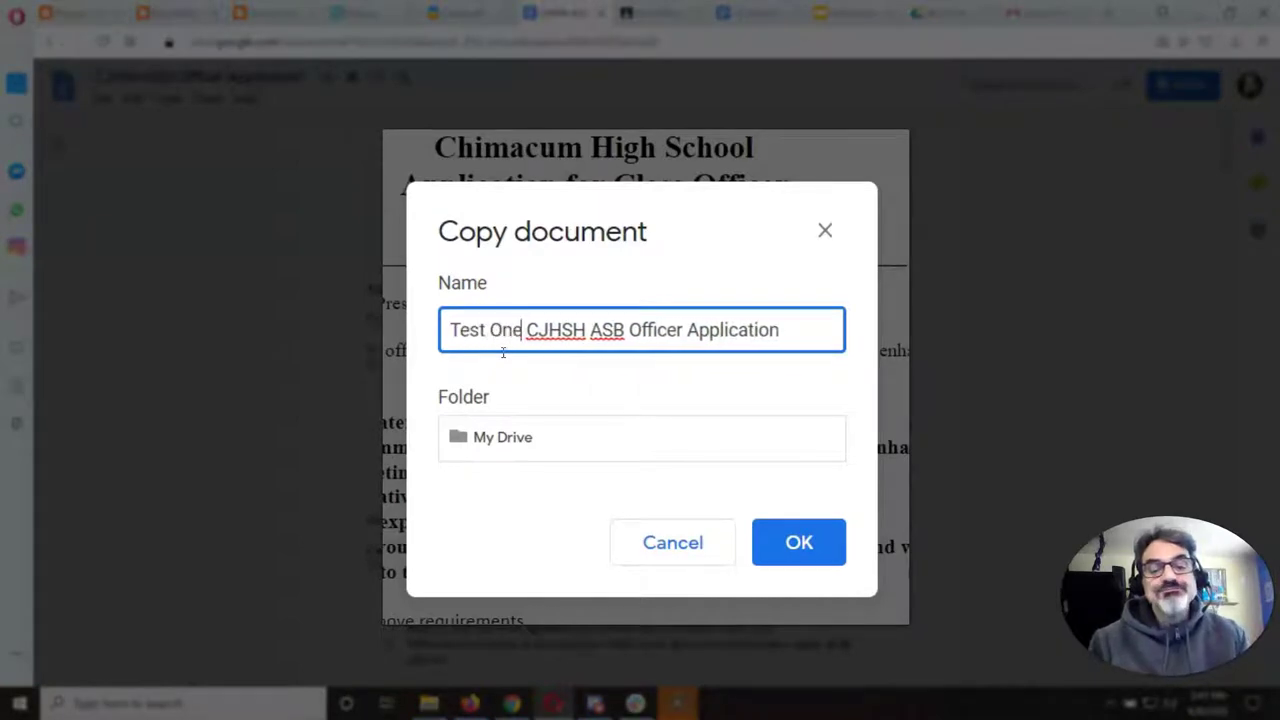
pyautogui.click(799, 543)
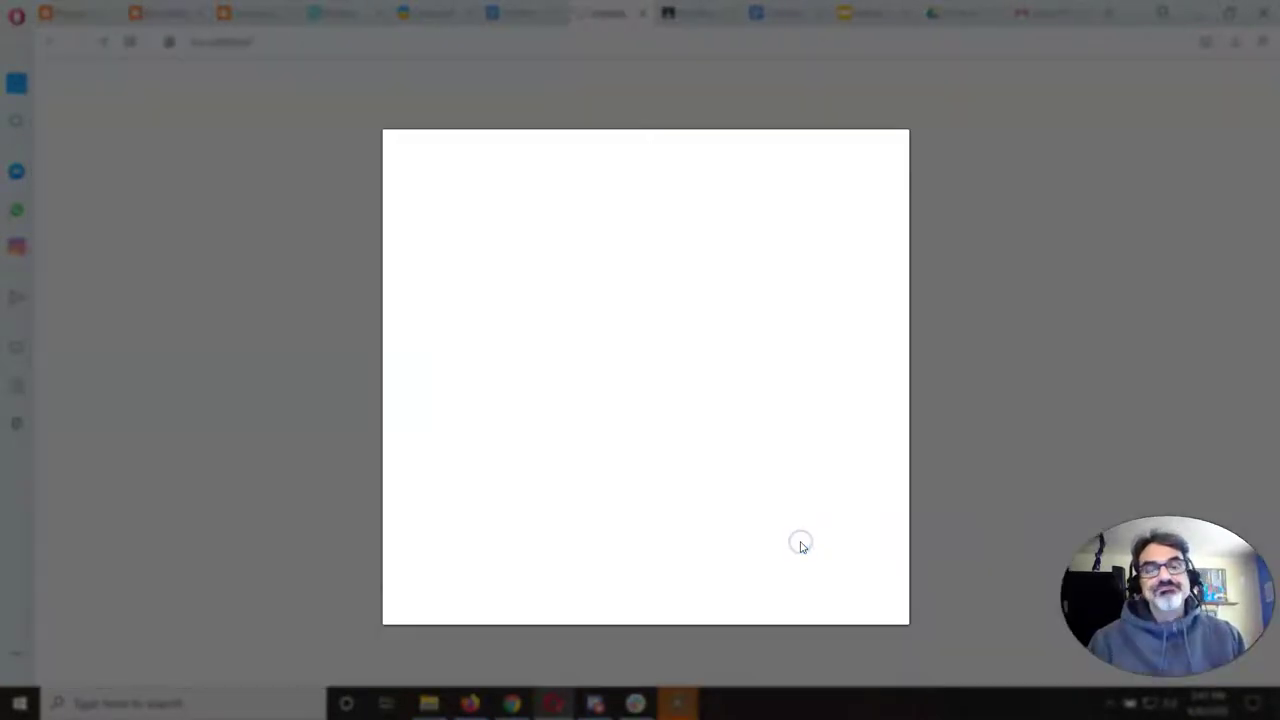
pyautogui.click(526, 14)
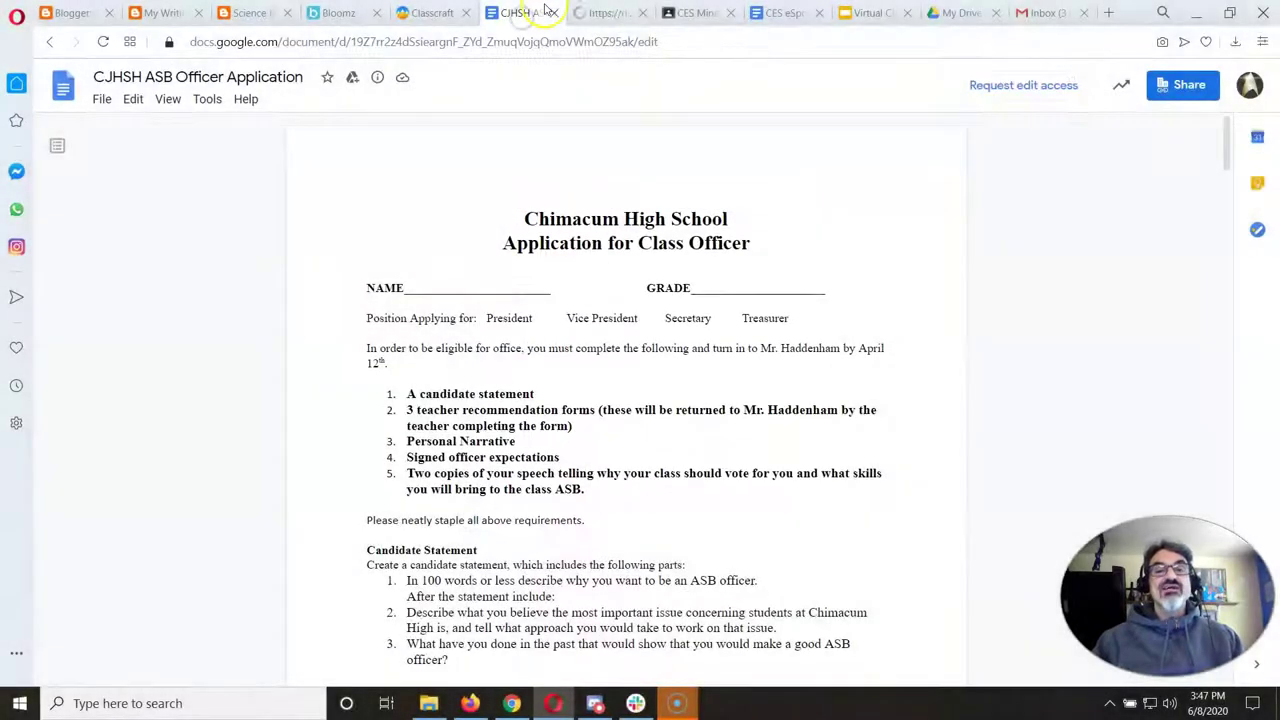
# On the copy, enter the student's name after NAME and 6 after GRADE
pyautogui.click(550, 12)
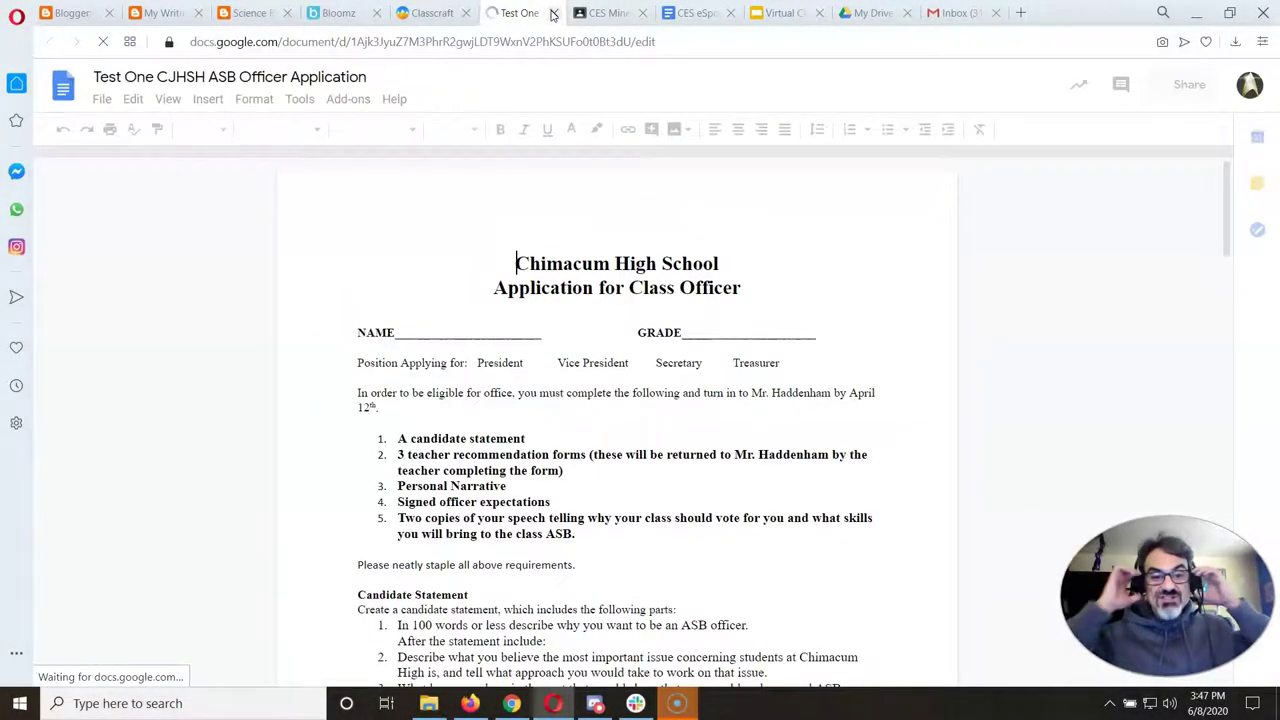
pyautogui.click(428, 332)
pyautogui.write('Test One')
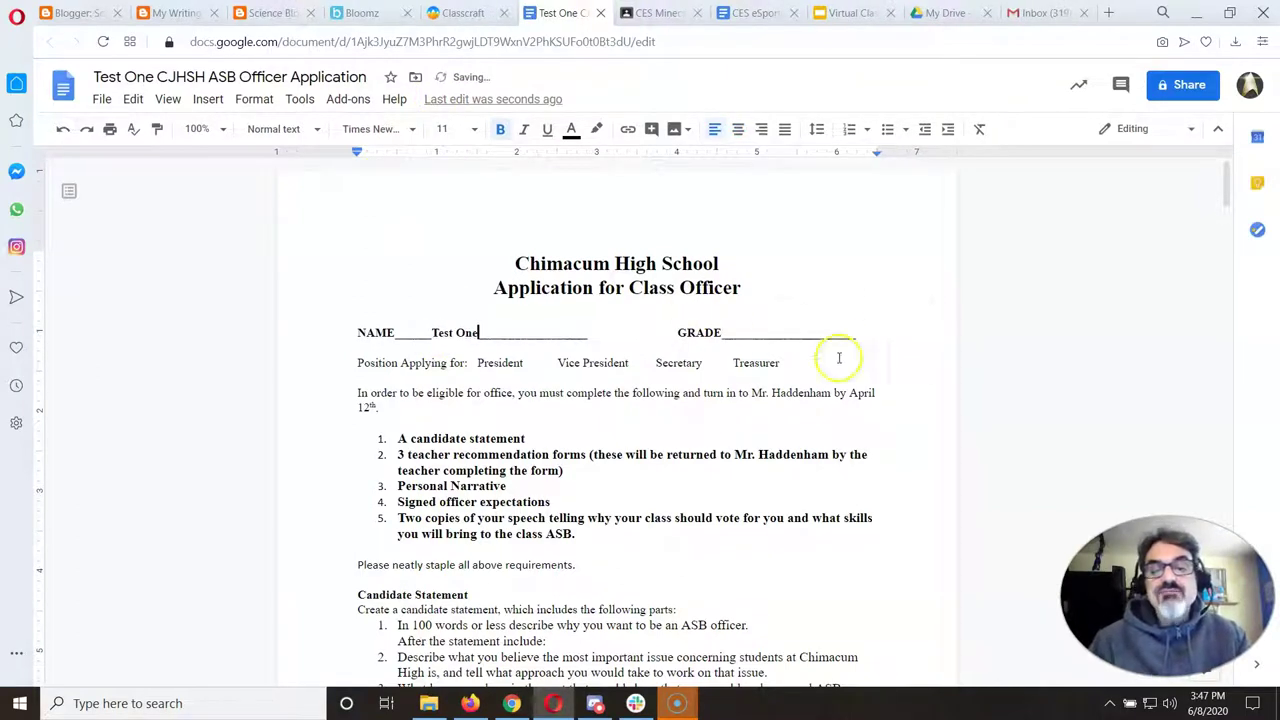
pyautogui.click(772, 335)
pyautogui.write('6')
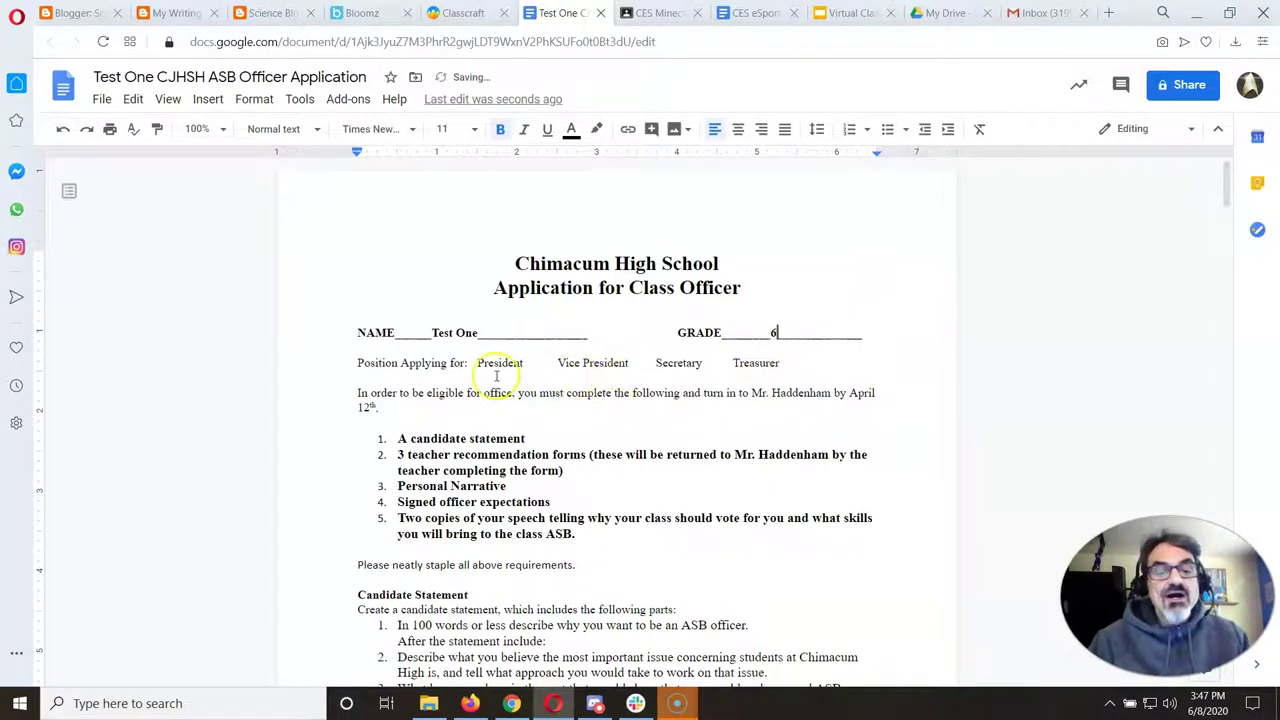
# Make the words Vice President bold and highlight them yellow
pyautogui.moveTo(479, 366); pyautogui.dragTo(633, 364)
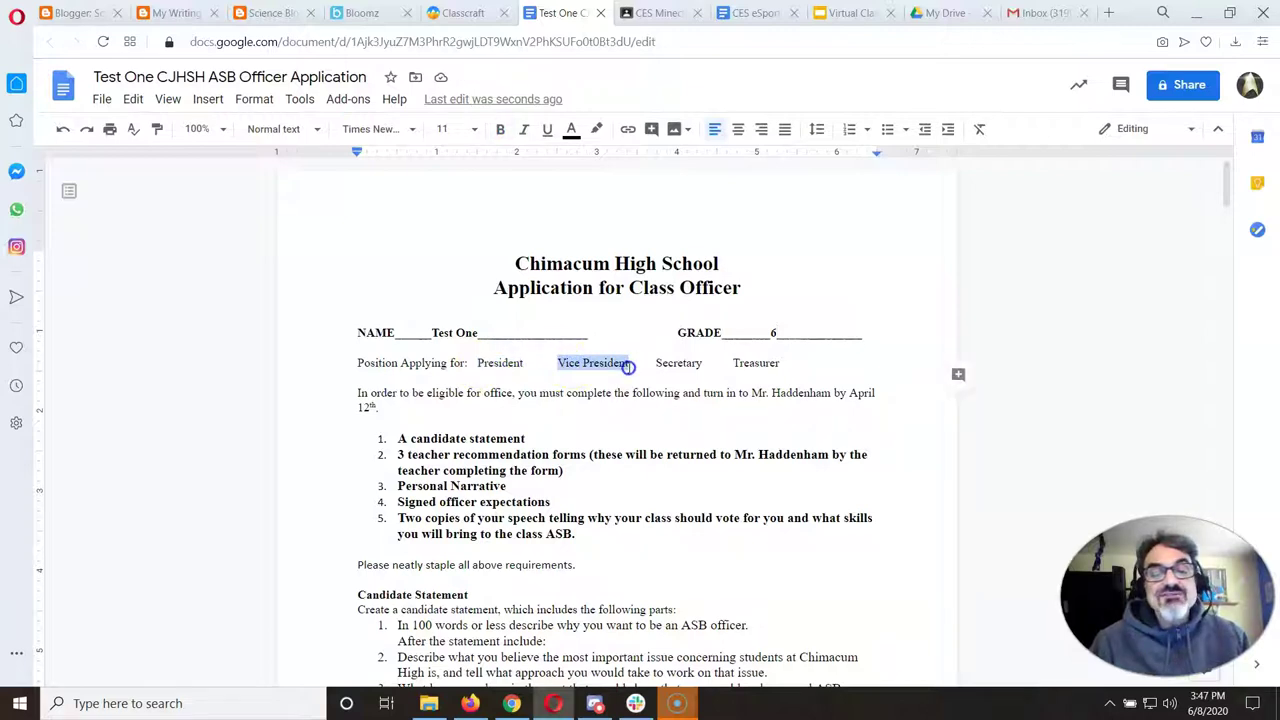
pyautogui.click(500, 129)
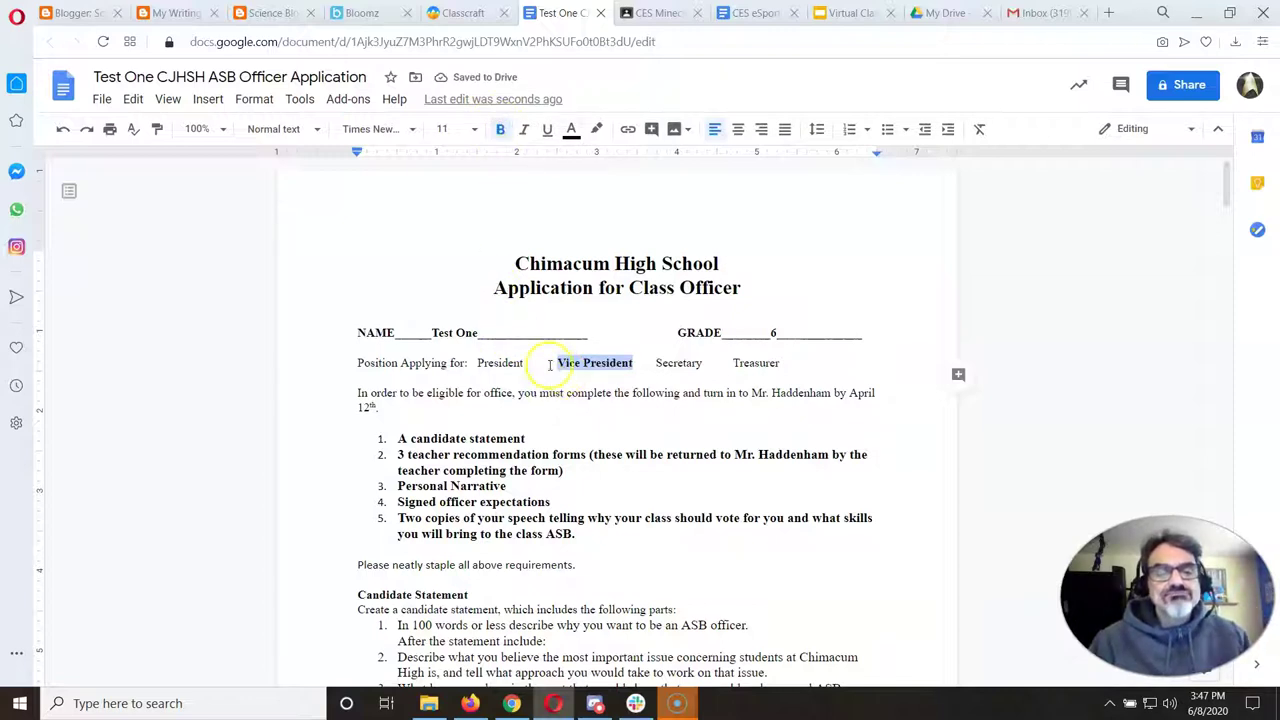
pyautogui.click(596, 128)
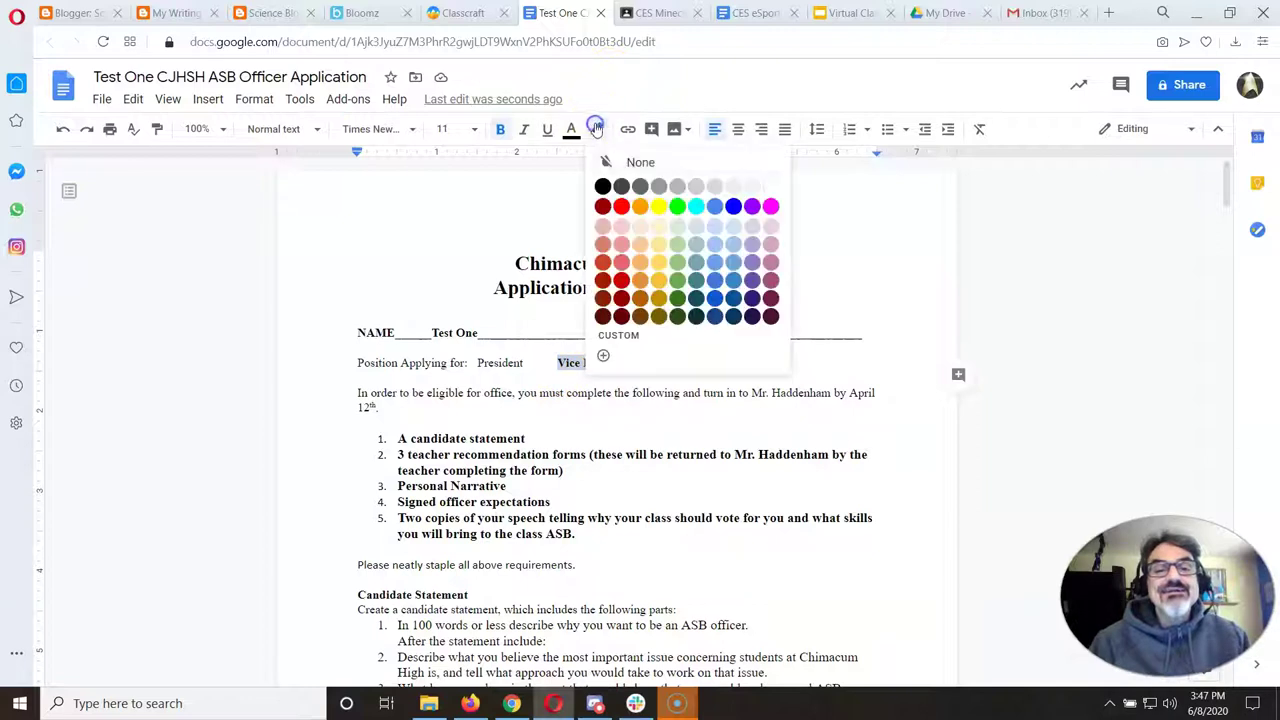
pyautogui.click(657, 210)
pyautogui.click(644, 362)
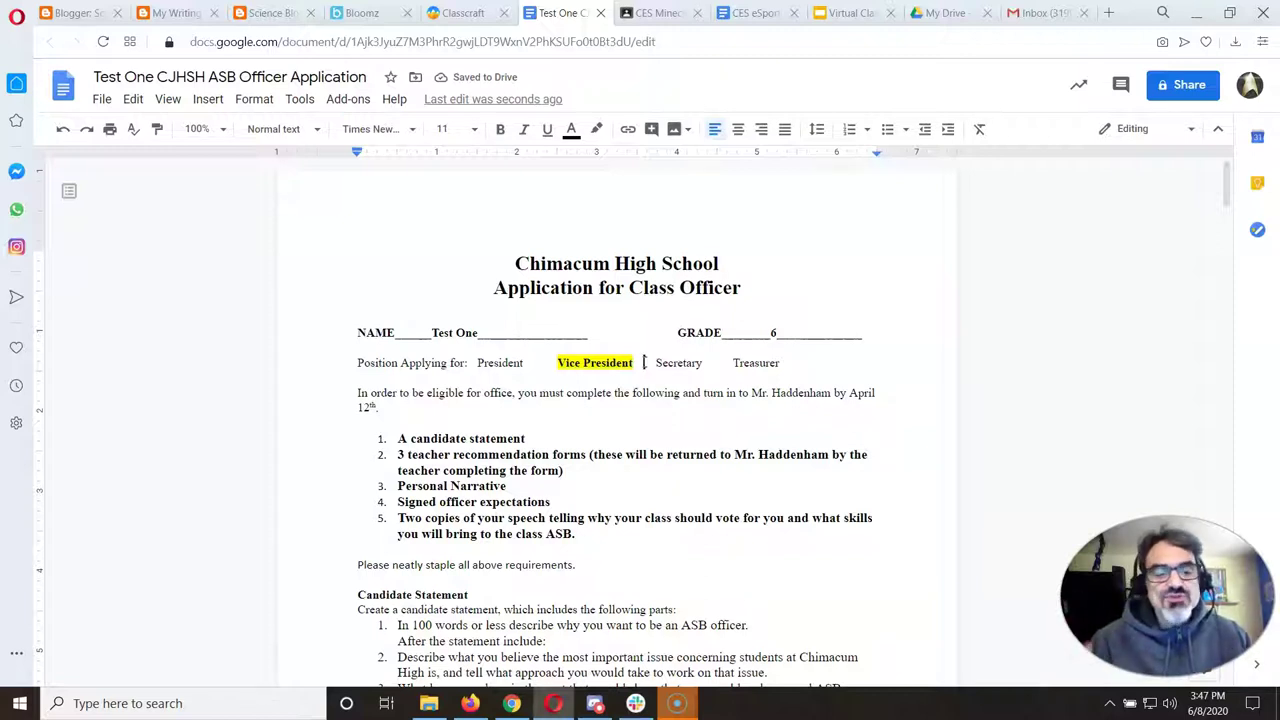
# Scroll down to the teacher recommendation forms requirement and select it
pyautogui.scroll(-2, 589, 467)
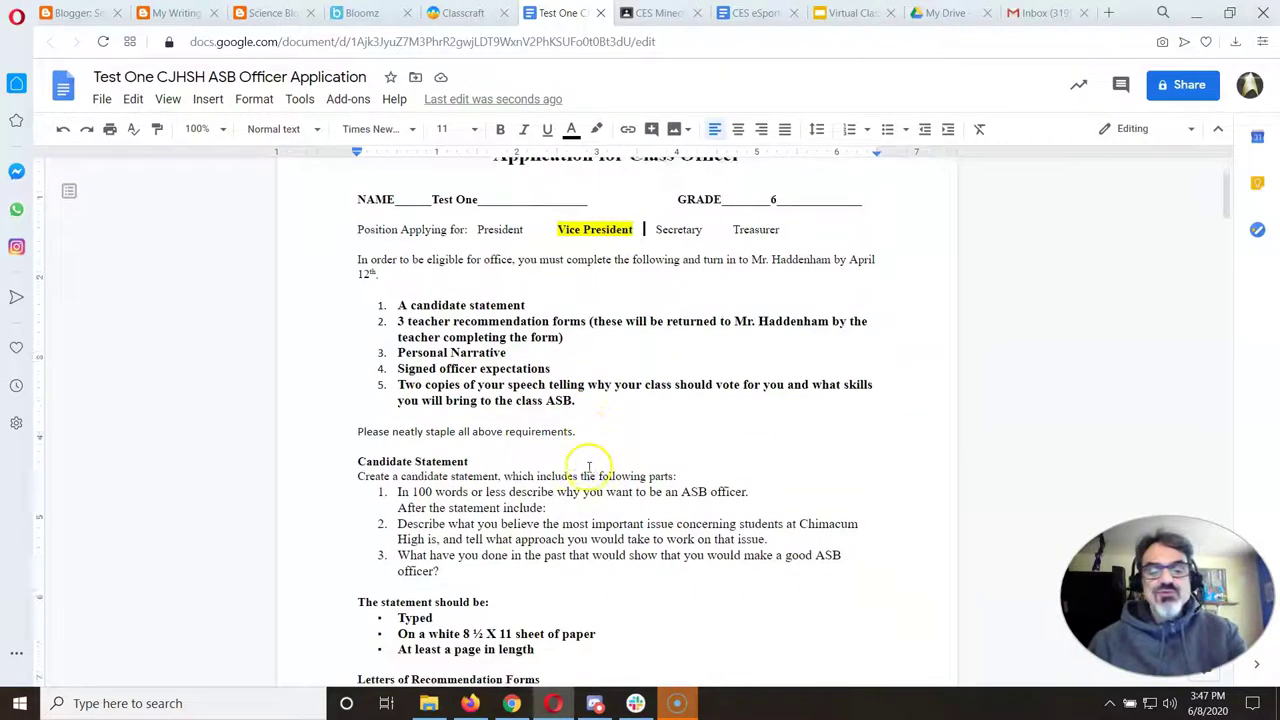
pyautogui.scroll(-1, 589, 467)
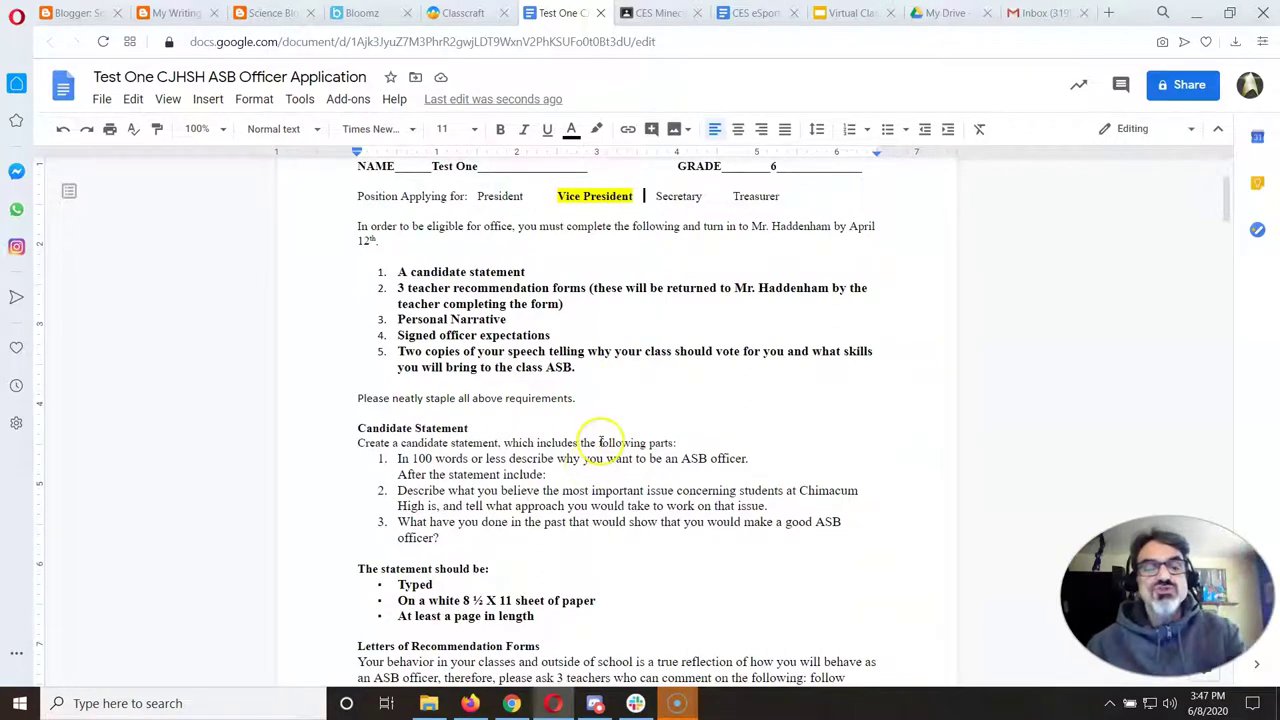
pyautogui.moveTo(397, 288); pyautogui.dragTo(562, 305)
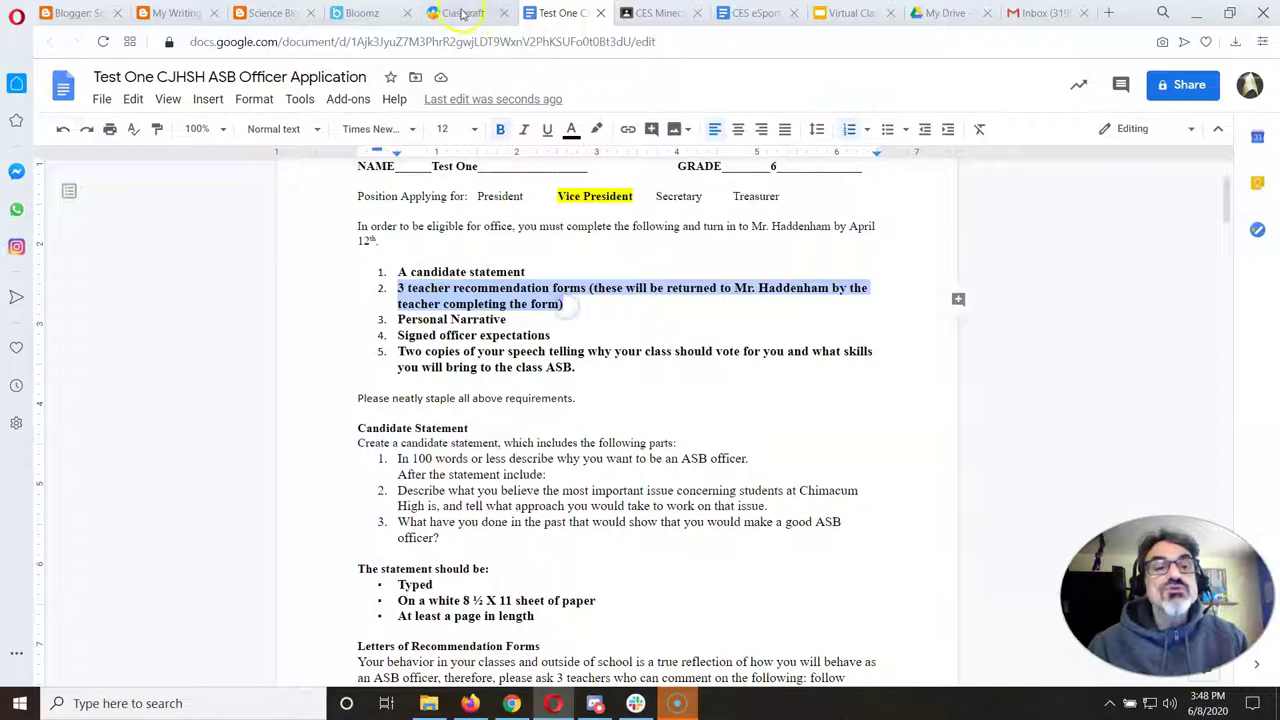
pyautogui.click(488, 10)
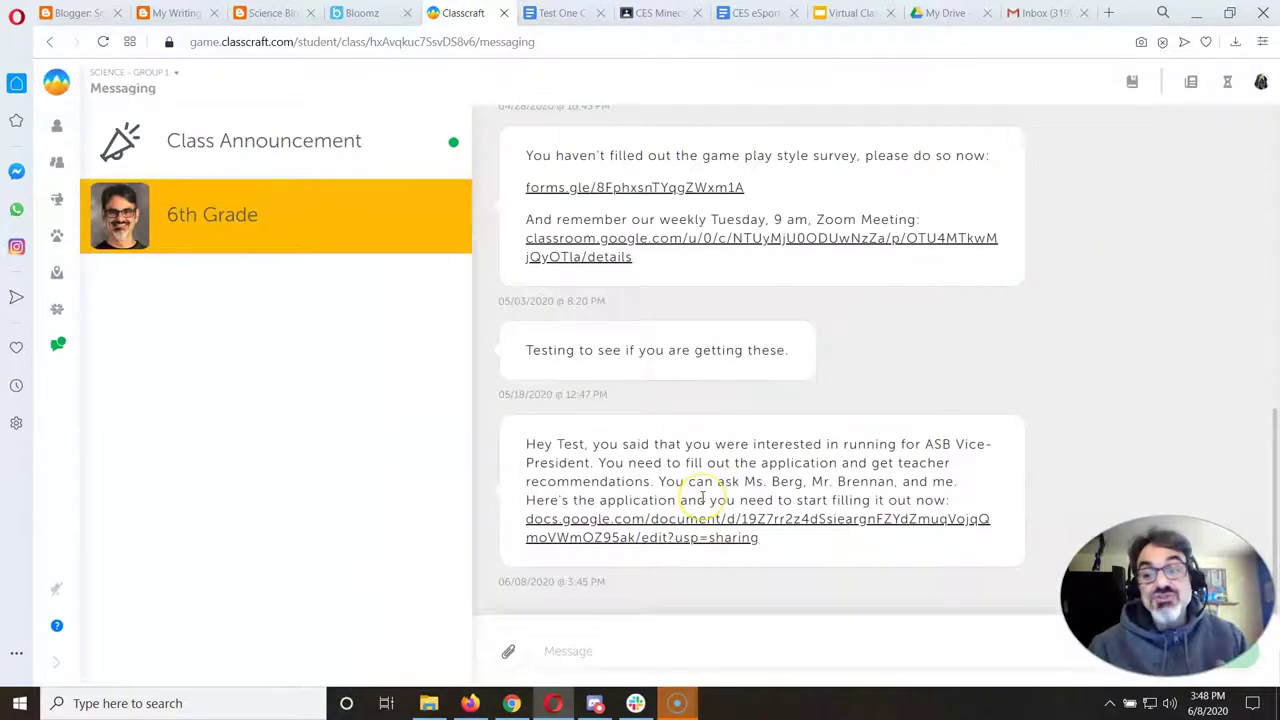
# Scroll through the ASB Officer Recommendation Form pages, then return to Classcraft messages
pyautogui.click(560, 12)
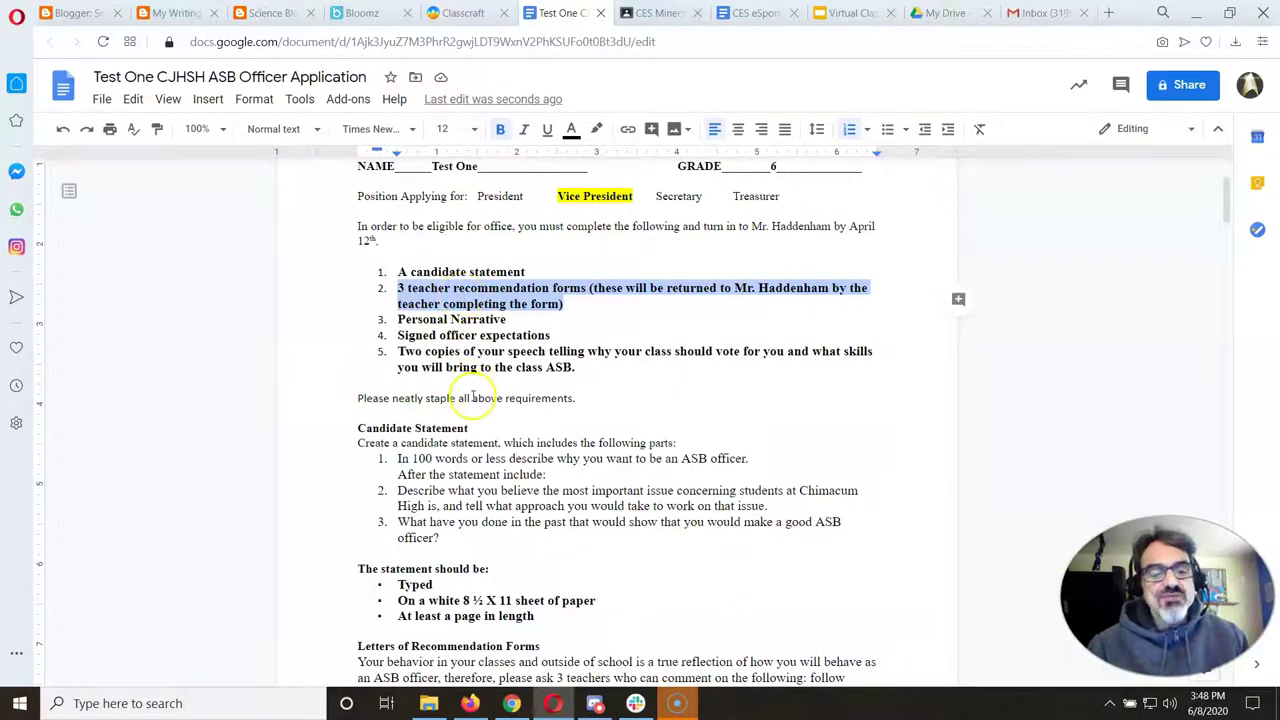
pyautogui.scroll(-3, 472, 396)
pyautogui.scroll(-20, 472, 396)
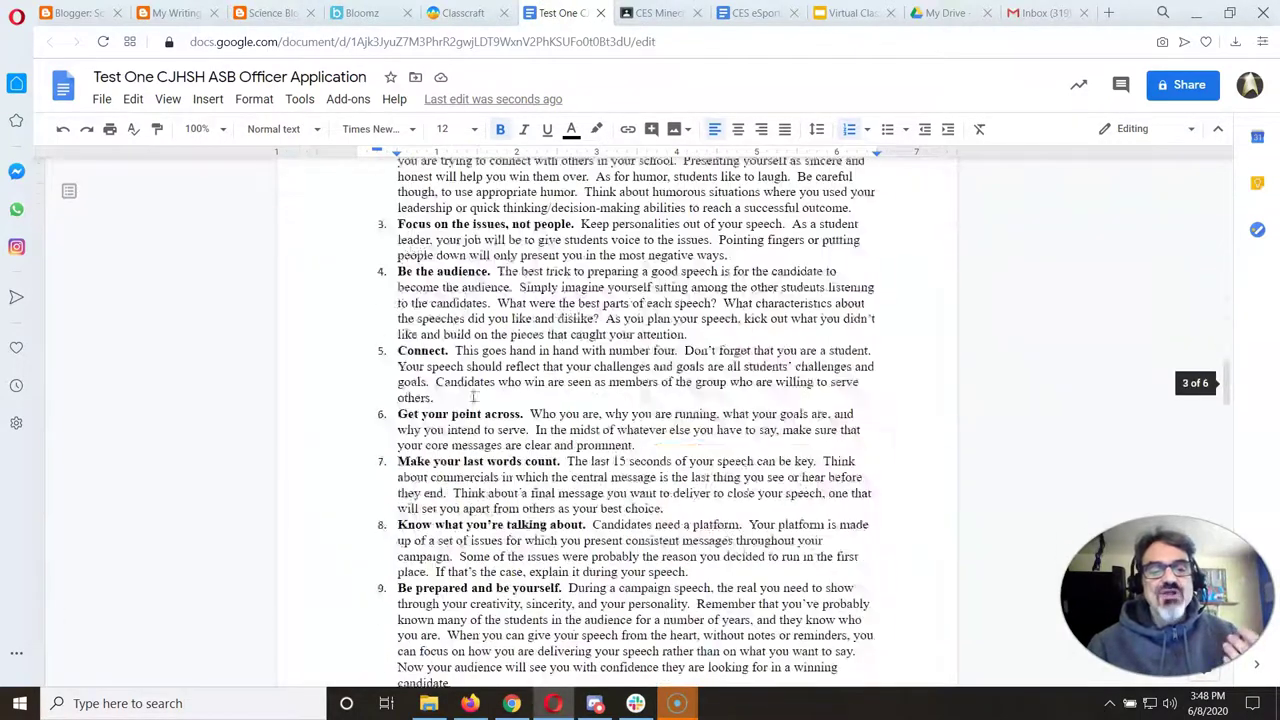
pyautogui.scroll(-4, 473, 394)
pyautogui.scroll(4, 473, 394)
pyautogui.scroll(-1, 473, 394)
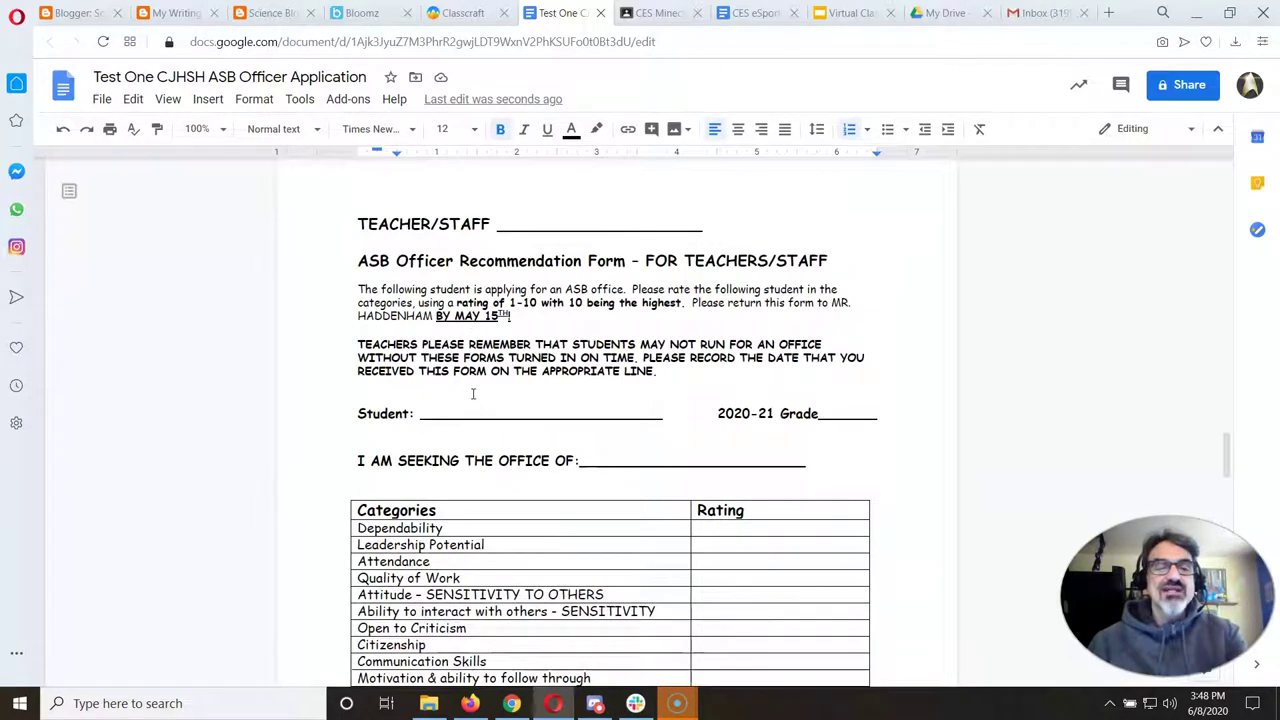
pyautogui.scroll(3, 391, 406)
pyautogui.scroll(-3, 391, 406)
pyautogui.scroll(3, 391, 406)
pyautogui.scroll(-3, 391, 406)
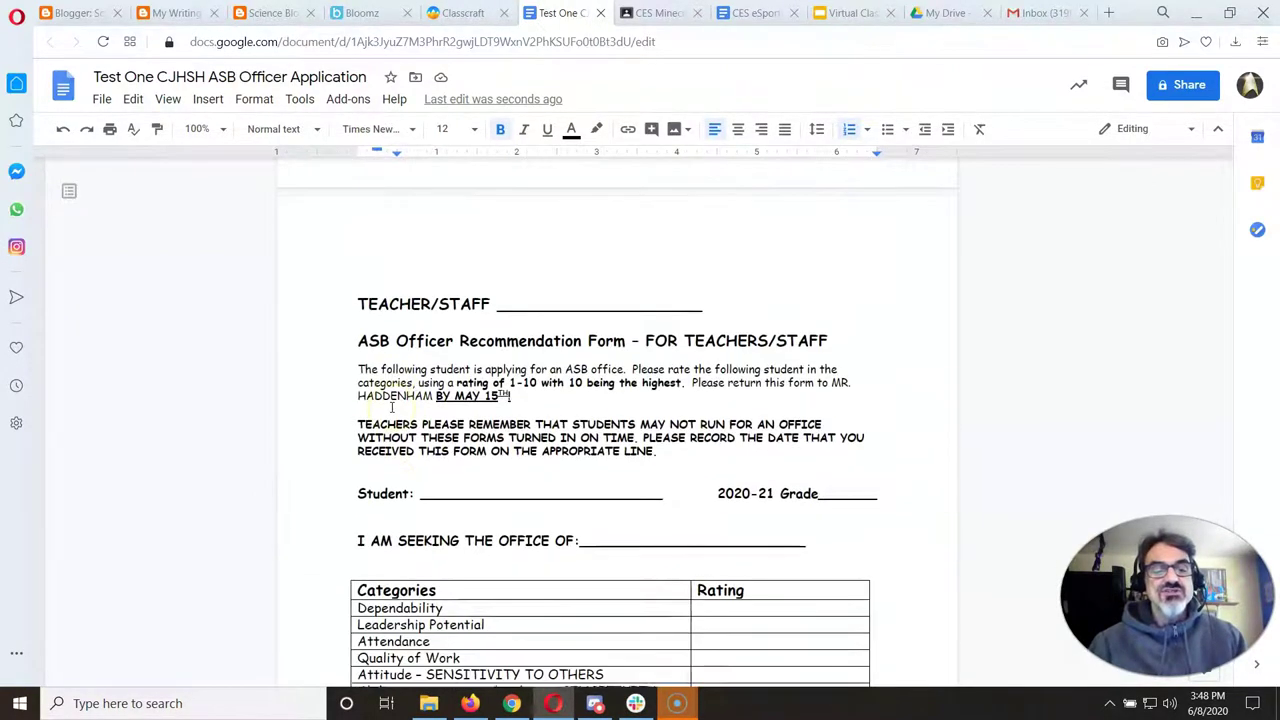
pyautogui.scroll(-4, 391, 406)
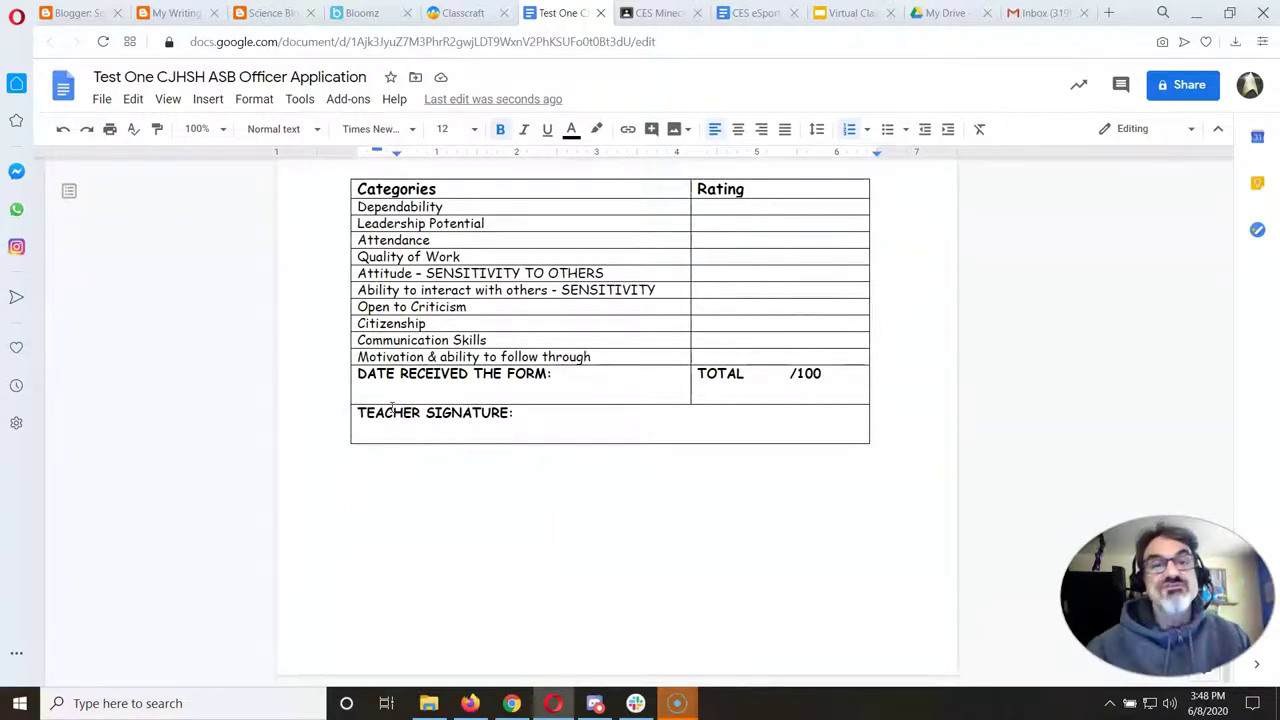
pyautogui.click(440, 12)
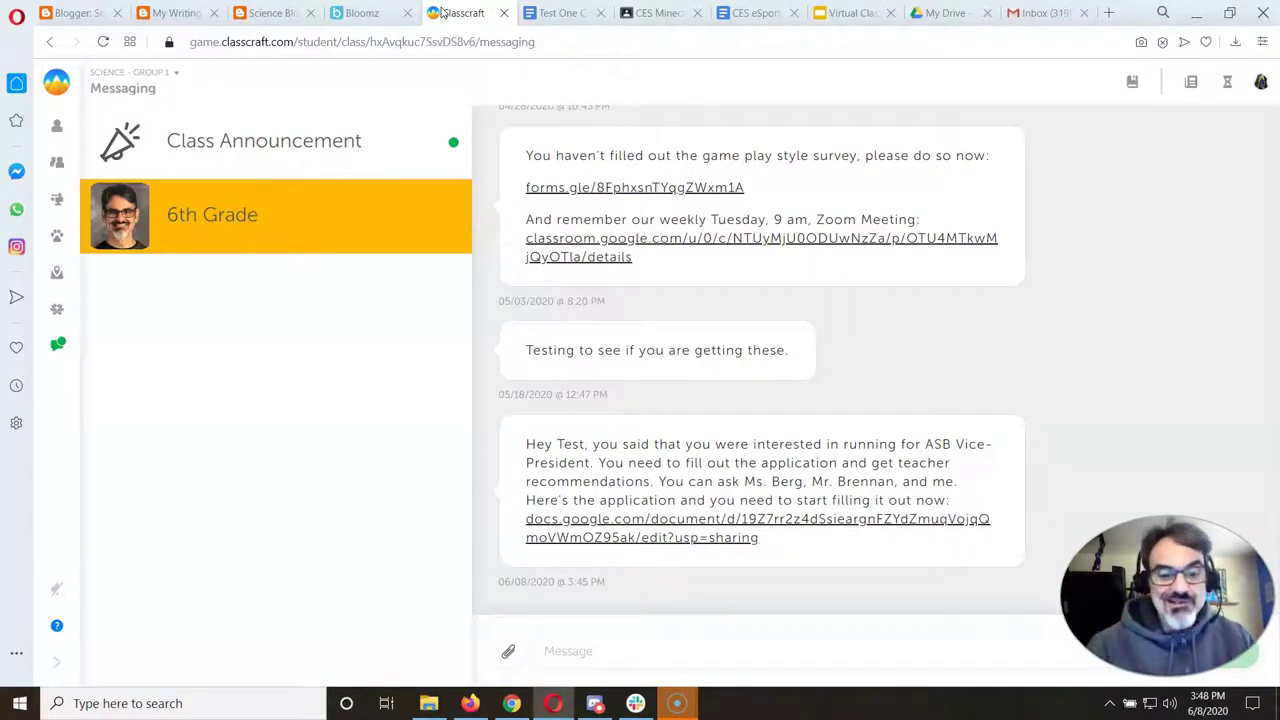
# Send 'Please write me a recommendation to run for ASB VP' in the 6th Grade thread
pyautogui.click(625, 636)
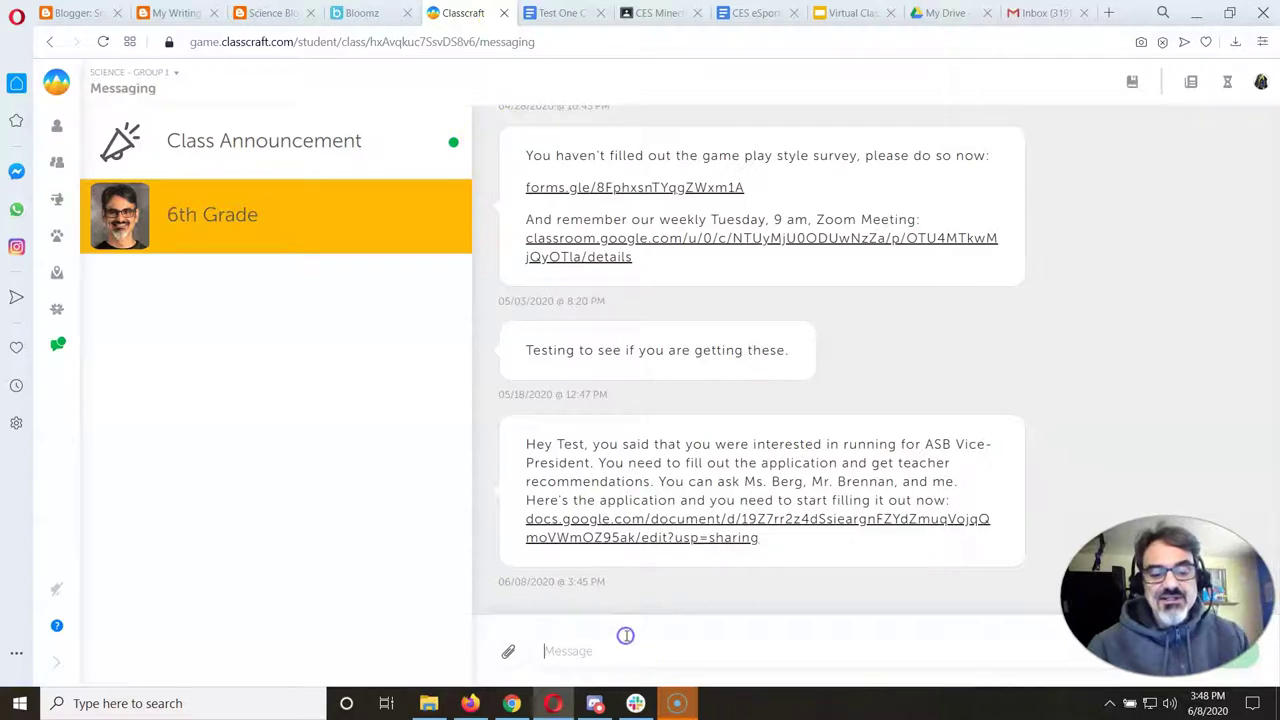
pyautogui.write('Please write me a recommen')
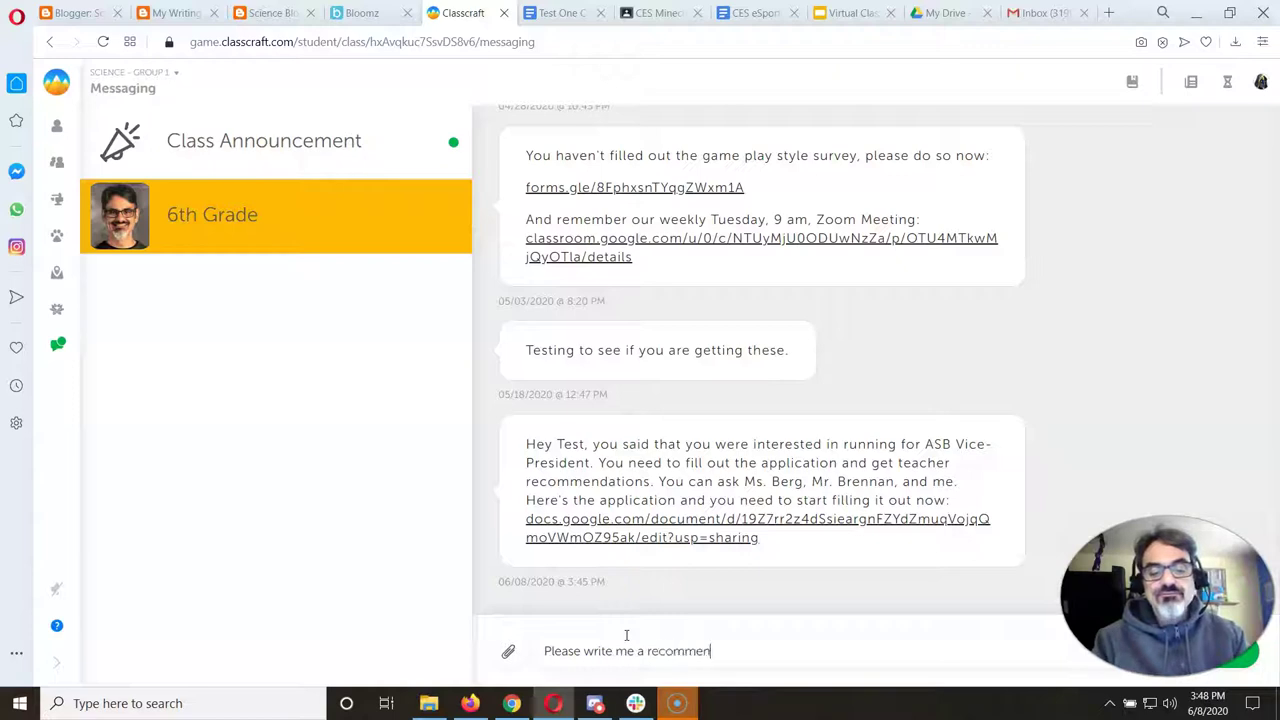
pyautogui.write('dation to run for ASB')
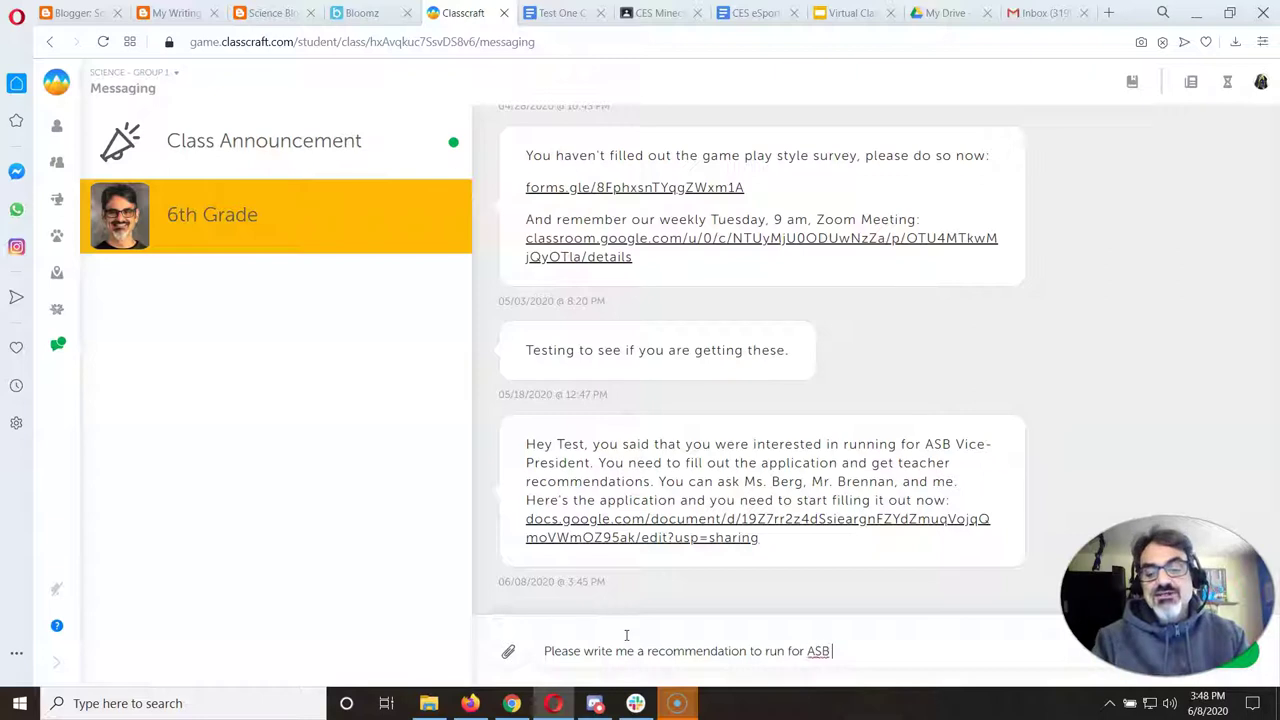
pyautogui.write(' VP.')
pyautogui.press('Return')
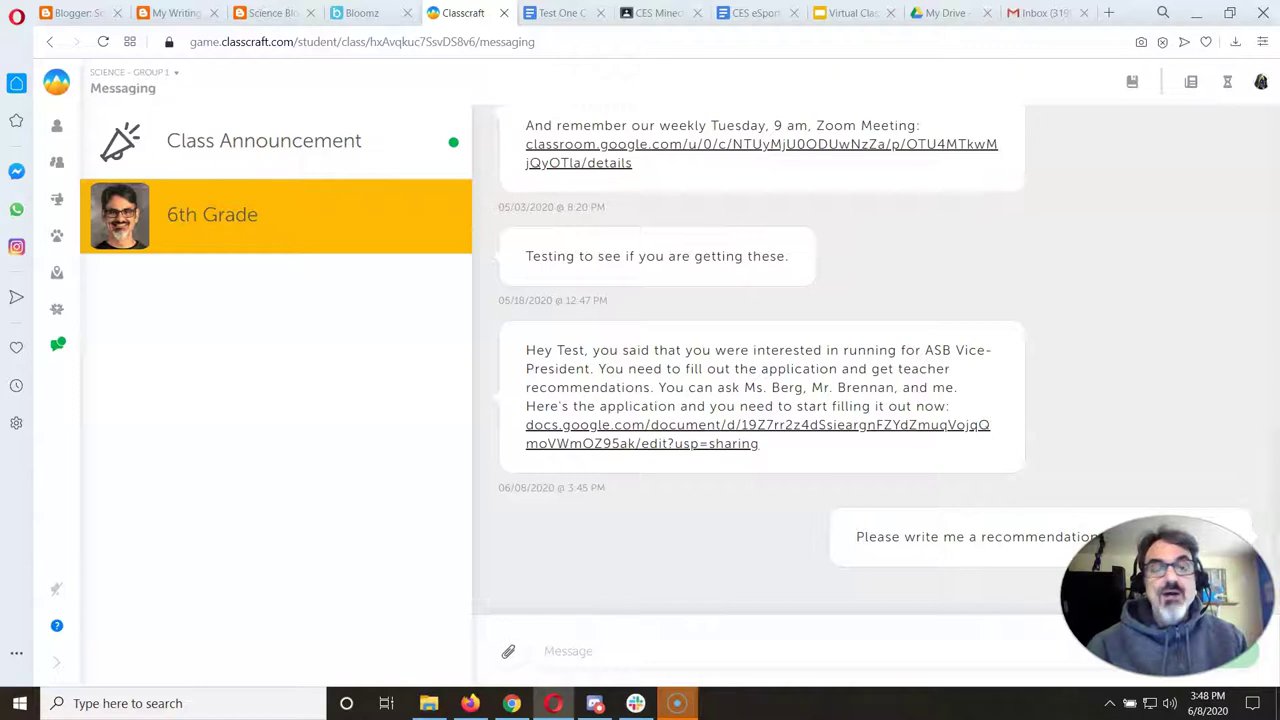
# Scroll the application copy past the officer expectations and signature lines up to the title
pyautogui.click(556, 12)
pyautogui.scroll(2, 470, 345)
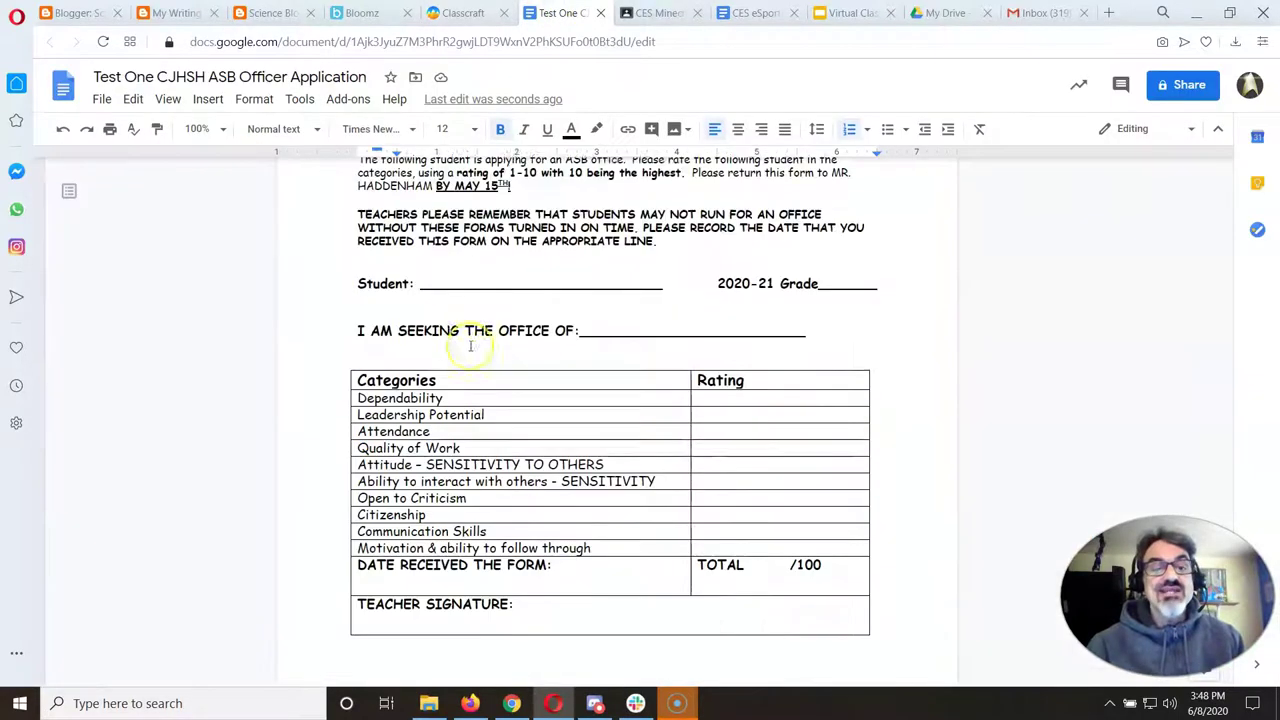
pyautogui.scroll(1, 470, 345)
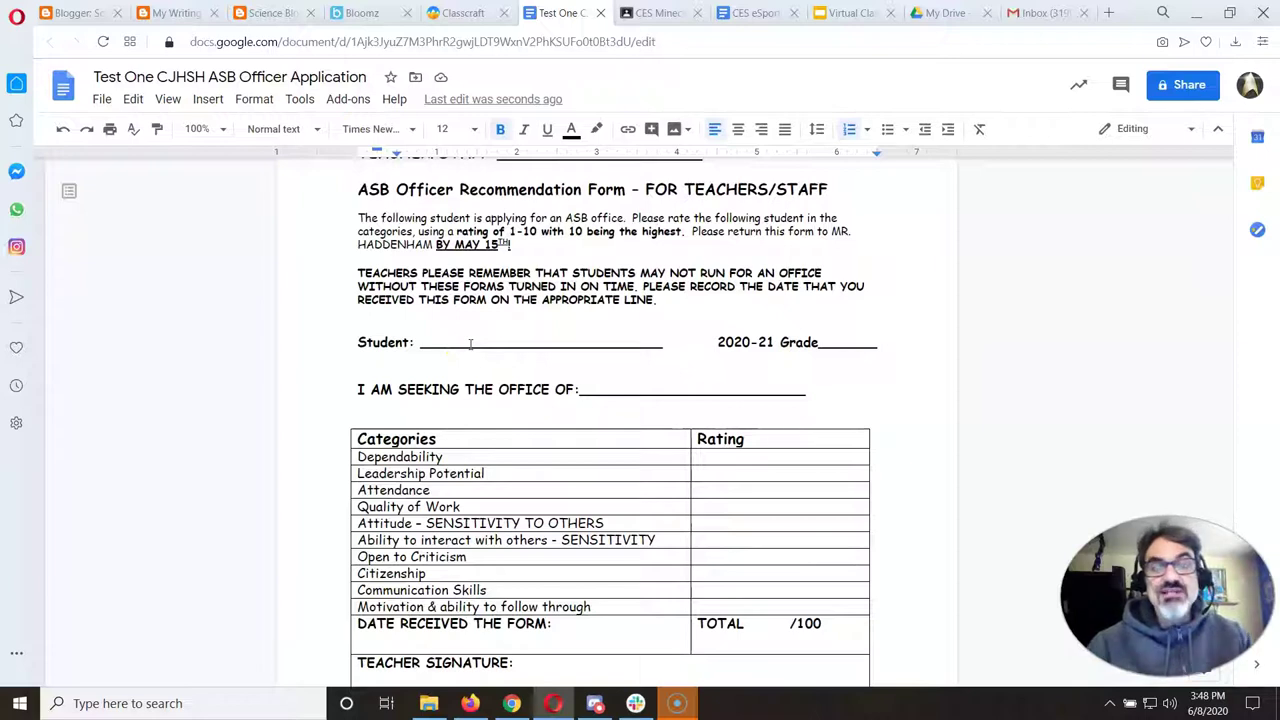
pyautogui.click(527, 370)
pyautogui.scroll(-5, 540, 365)
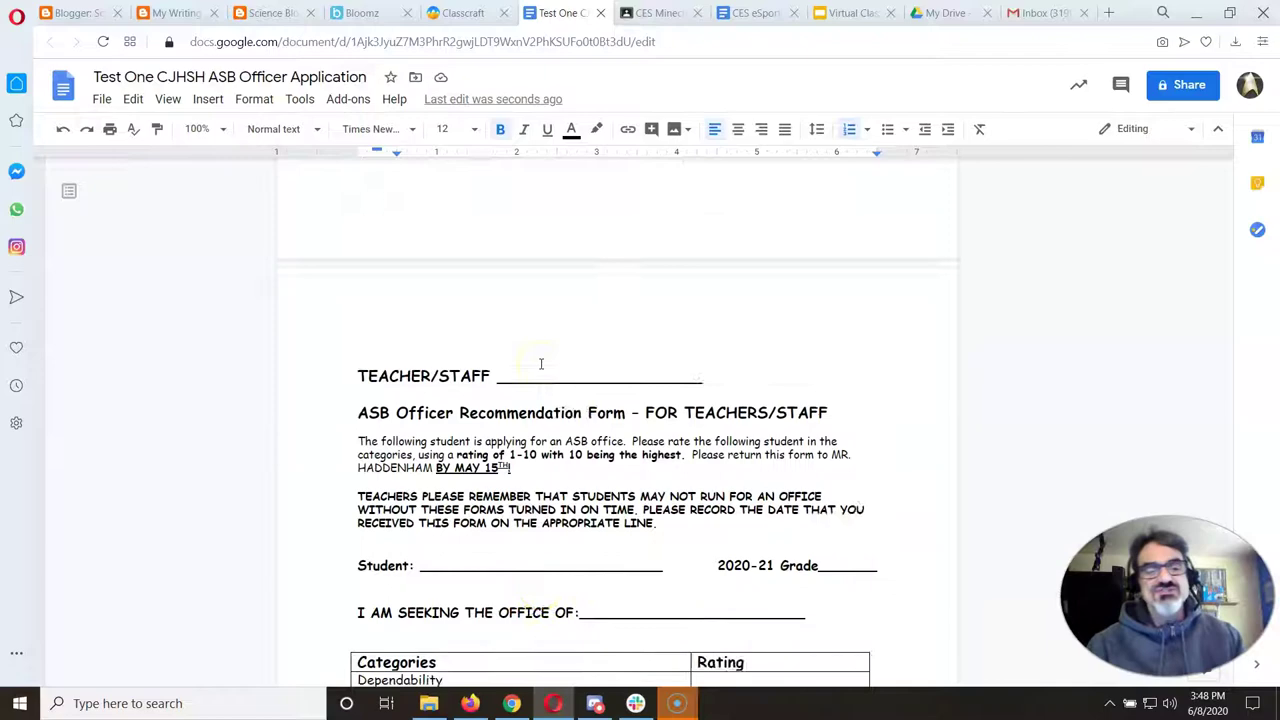
pyautogui.scroll(10, 541, 364)
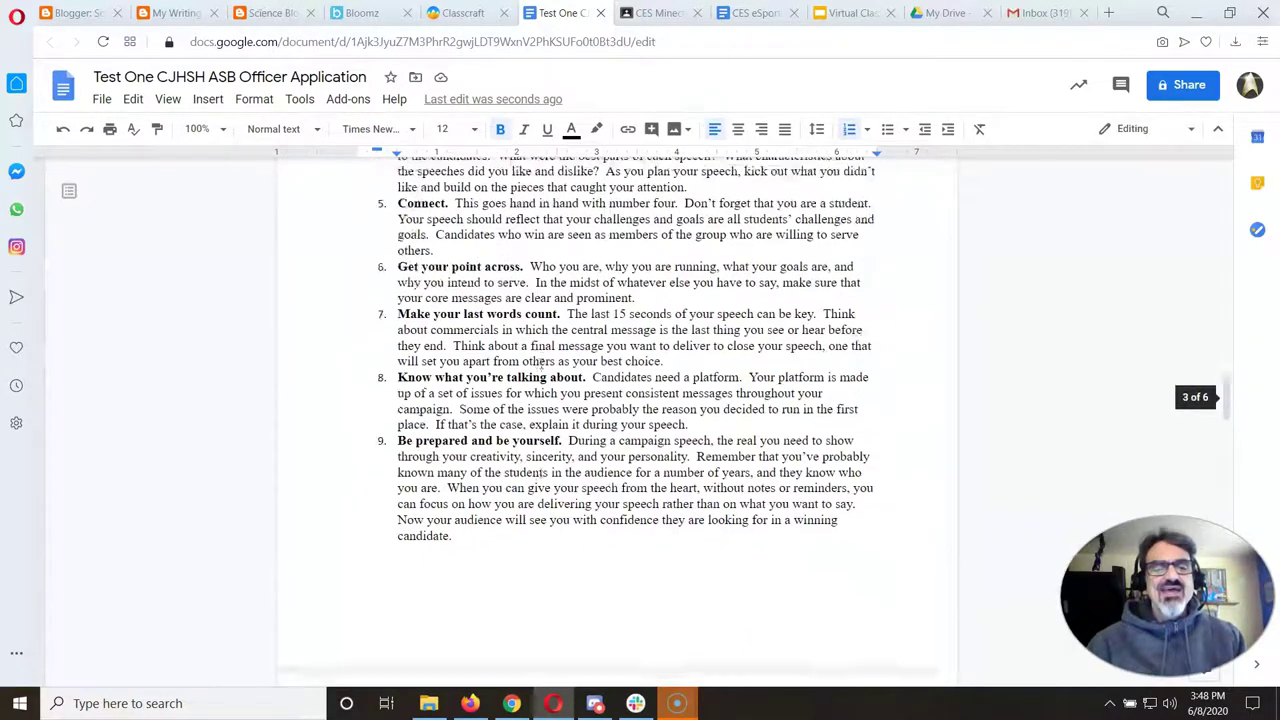
pyautogui.scroll(2, 541, 364)
pyautogui.scroll(-6, 541, 364)
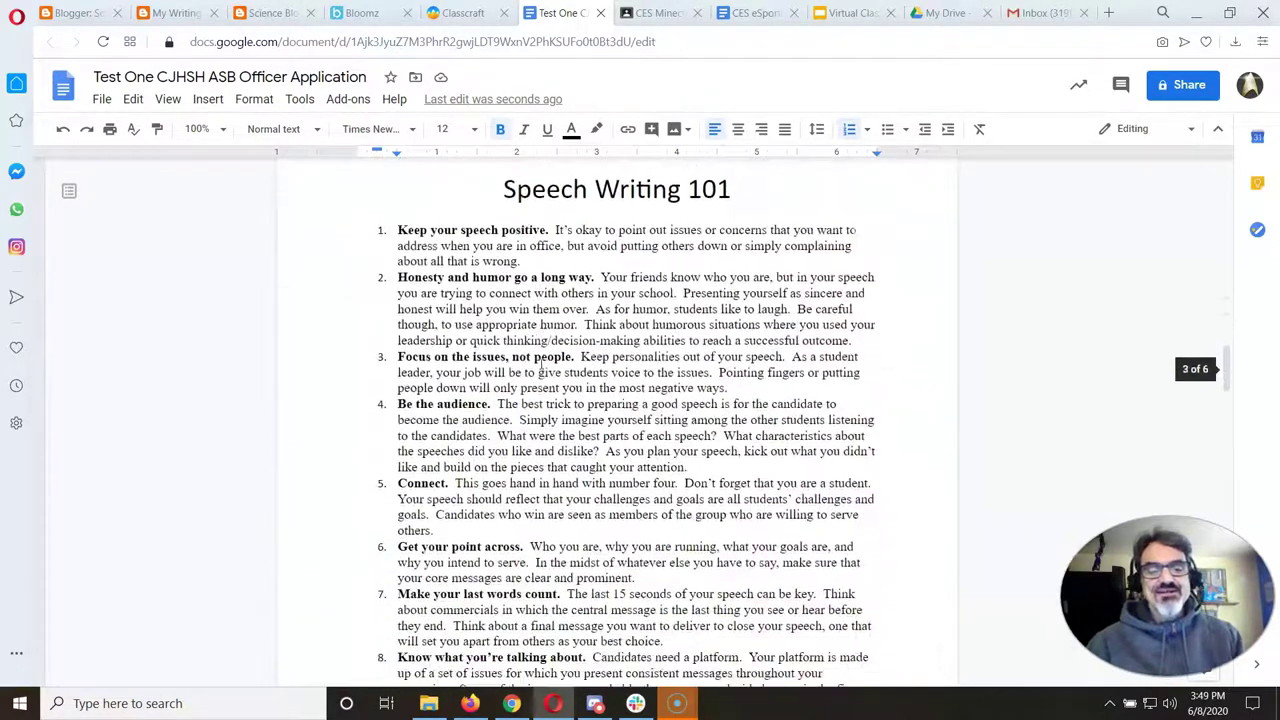
pyautogui.scroll(6, 541, 364)
pyautogui.scroll(4, 541, 364)
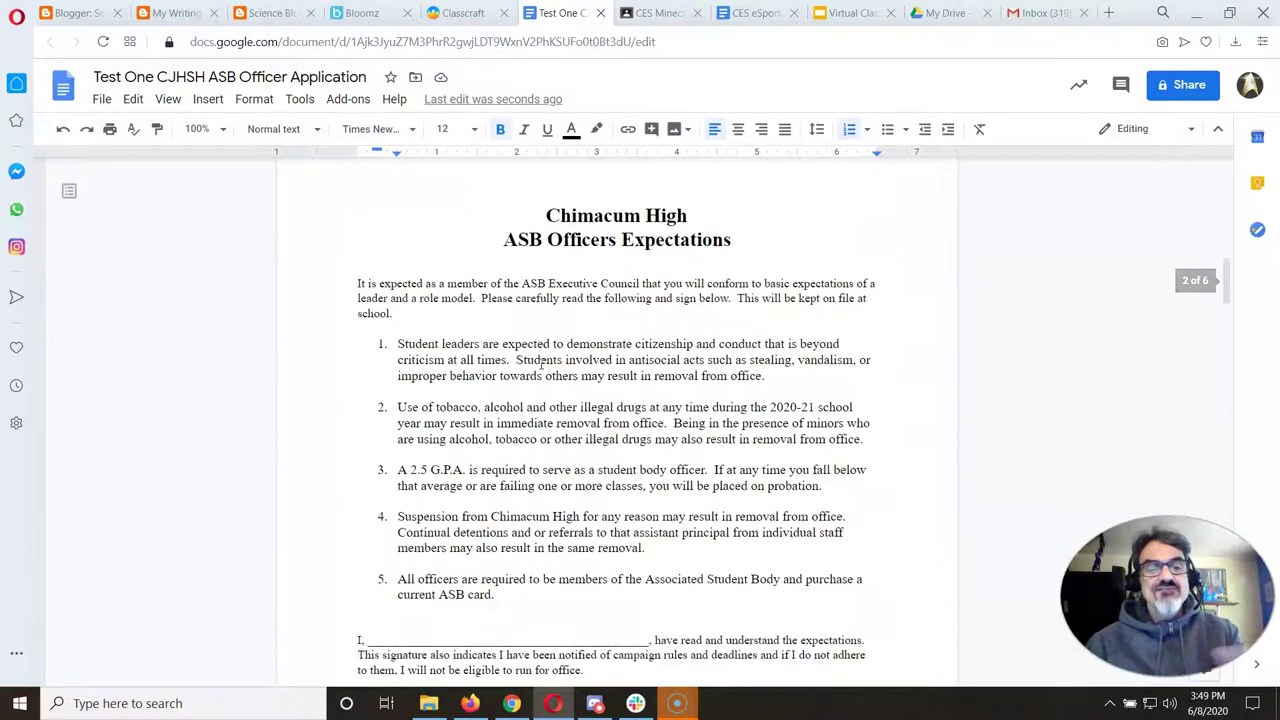
pyautogui.scroll(-2, 553, 412)
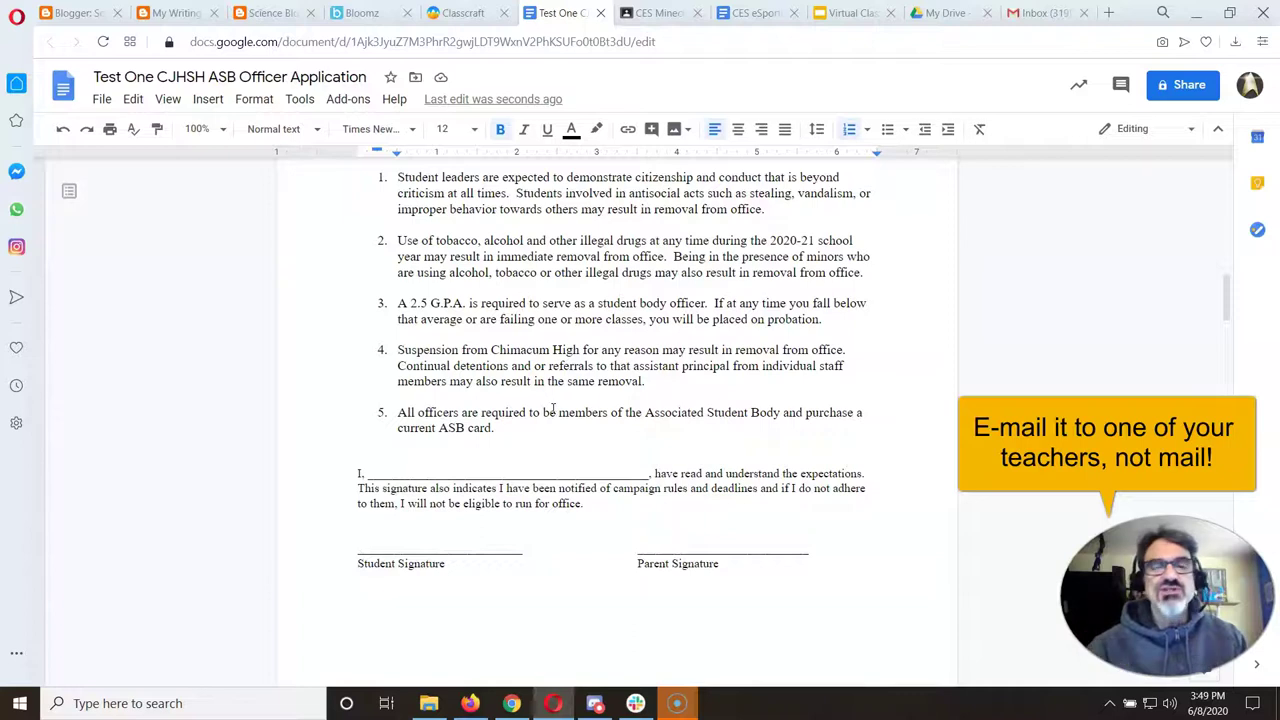
pyautogui.scroll(6, 632, 394)
pyautogui.scroll(4, 632, 394)
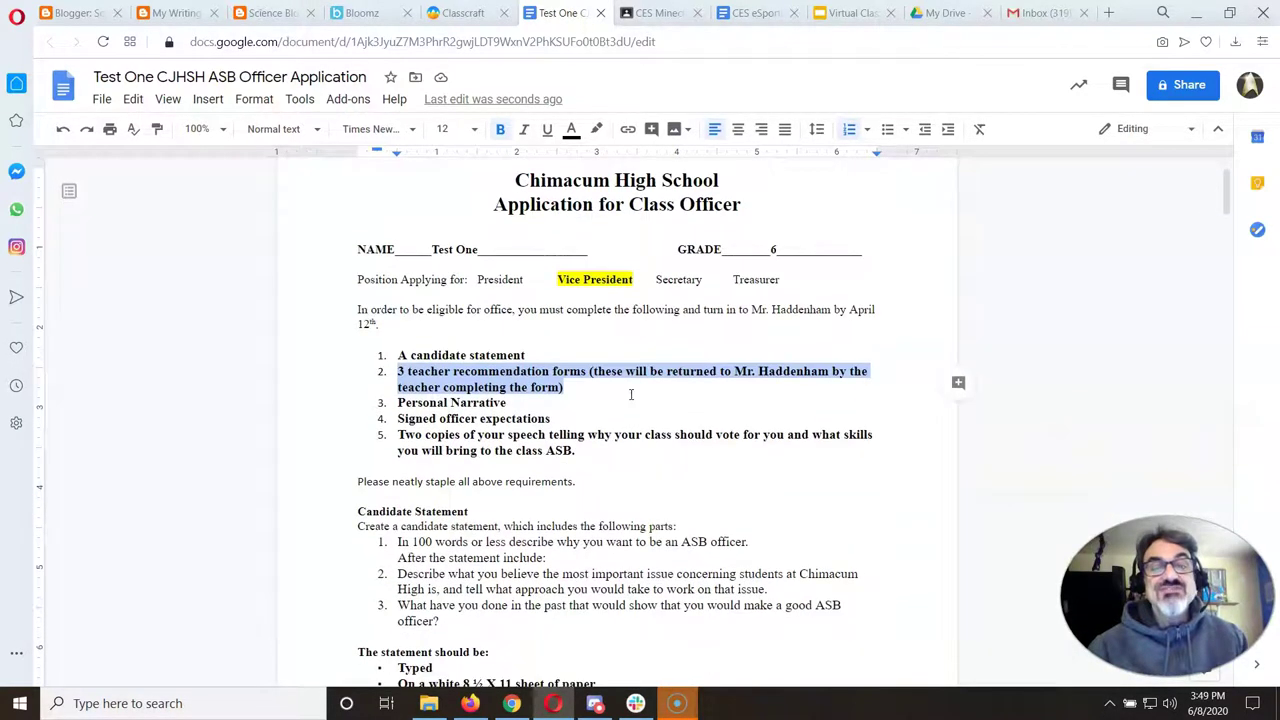